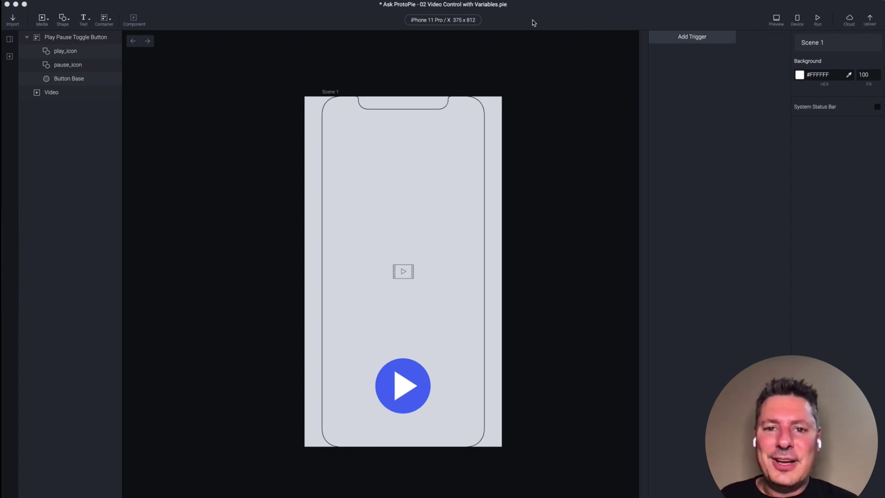
Select the Play Pause Toggle Button container and preview the prototype on the desktop, closing the preview when done
{"action": "left_click", "coordinate": [406, 179]}
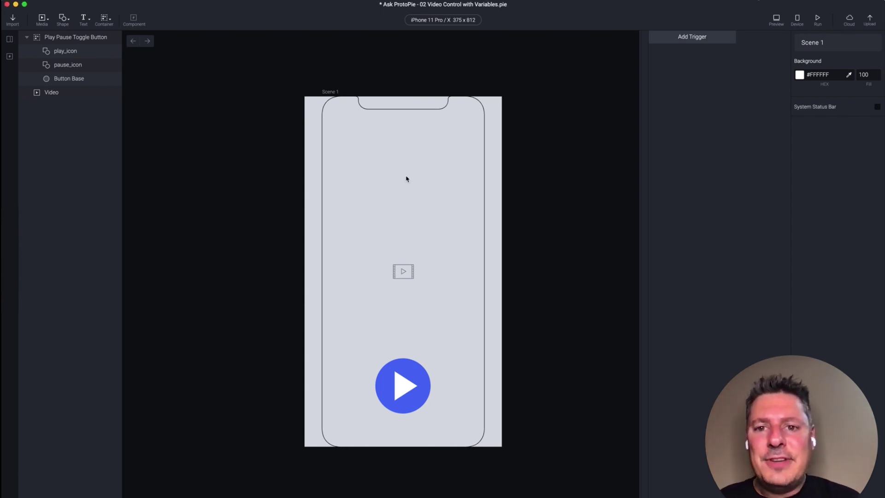
{"action": "left_click", "coordinate": [393, 386]}
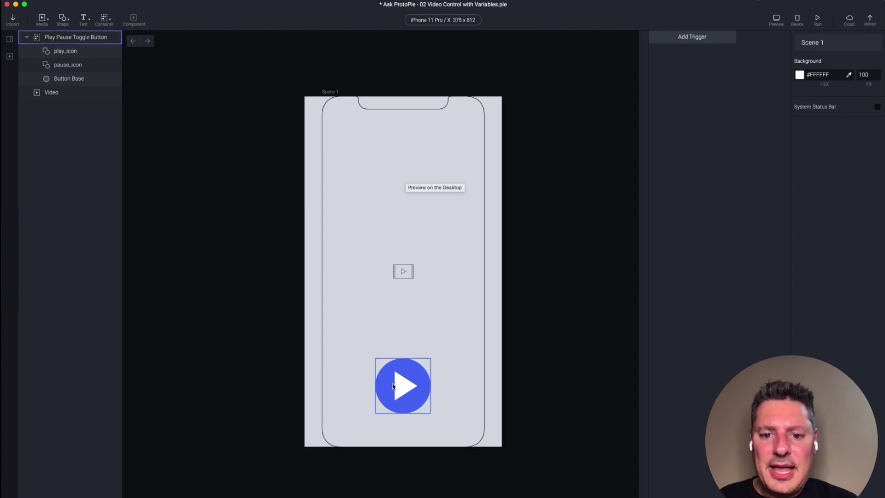
{"action": "left_click", "coordinate": [775, 20]}
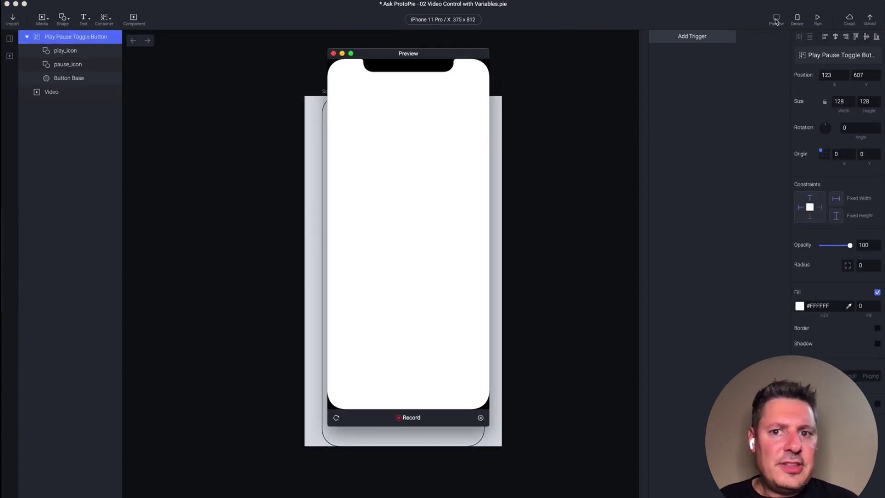
{"action": "left_click", "coordinate": [333, 54]}
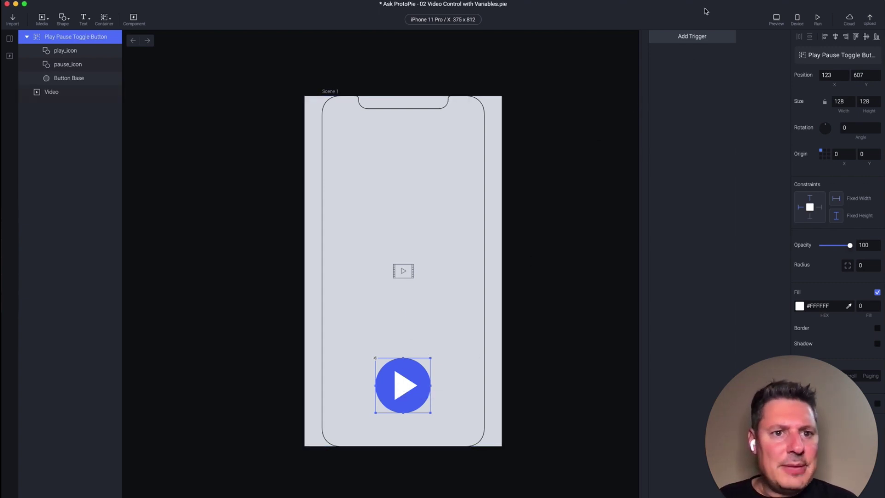
Add a Tap trigger to the Play Pause Toggle Button with a Playback response that plays the Video layer
{"action": "left_click", "coordinate": [691, 39]}
{"action": "left_click", "coordinate": [674, 61]}
{"action": "left_click", "coordinate": [693, 48]}
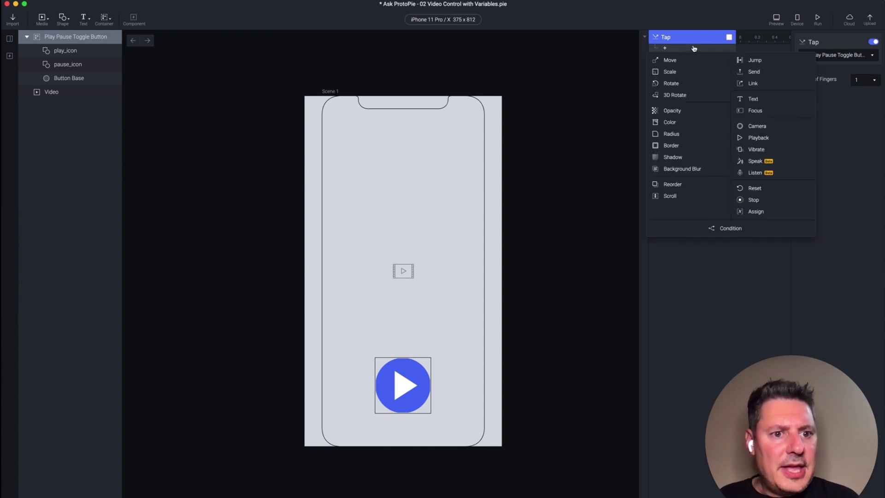
{"action": "left_click", "coordinate": [757, 138]}
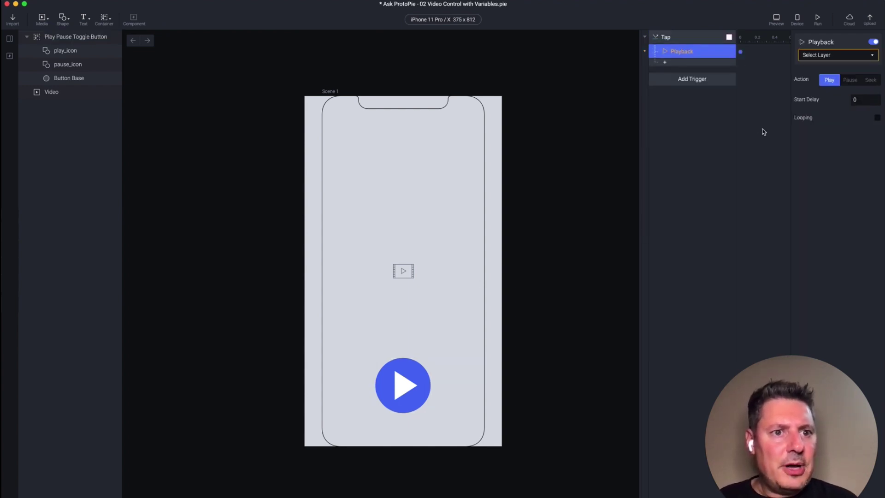
{"action": "left_click", "coordinate": [818, 58]}
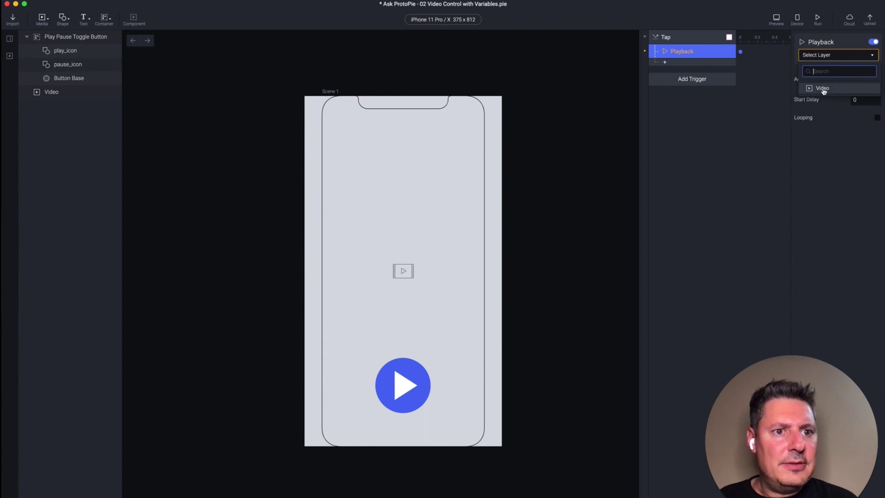
{"action": "left_click", "coordinate": [823, 90]}
Test in the desktop preview that tapping the play button starts the video, and close the preview
{"action": "left_click", "coordinate": [776, 19]}
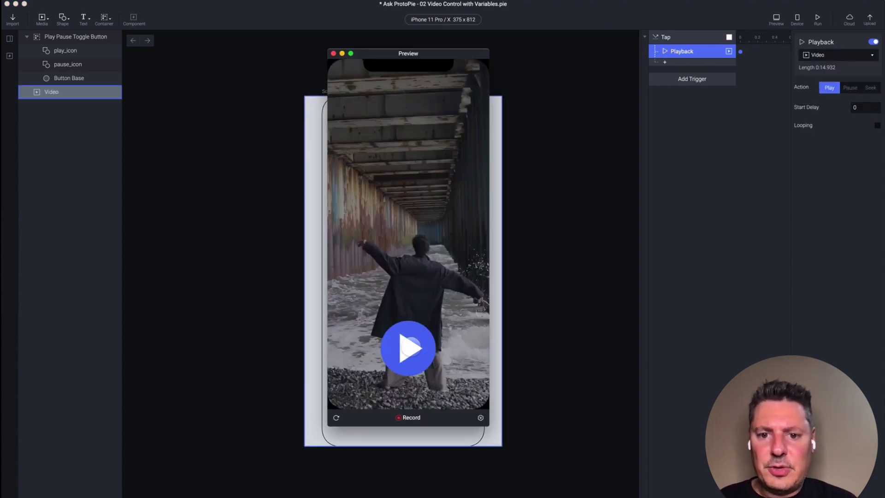
{"action": "left_click", "coordinate": [406, 347]}
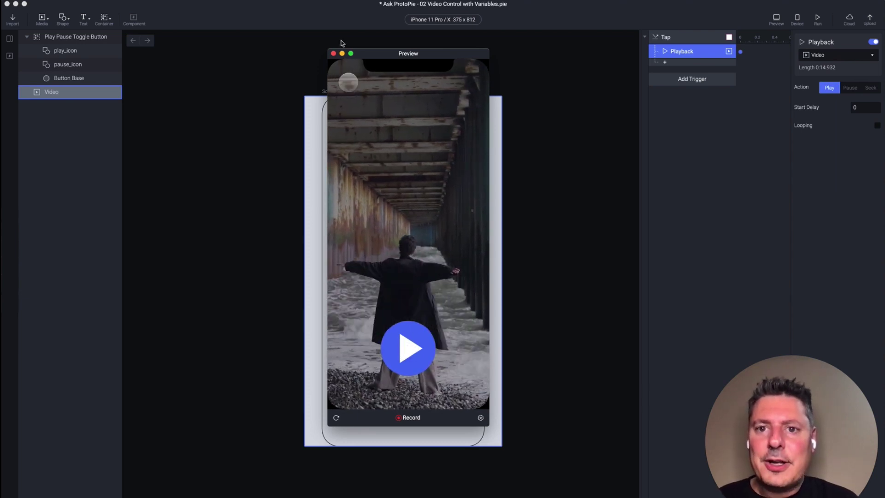
{"action": "left_click", "coordinate": [333, 54]}
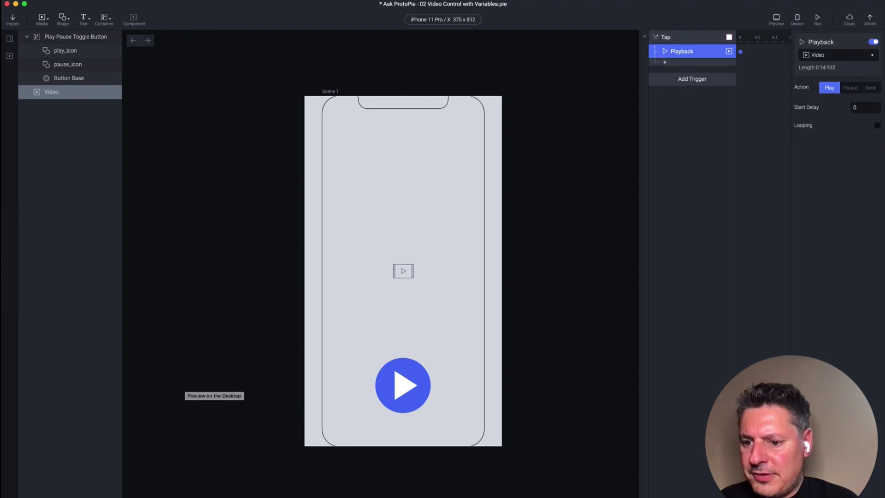
{"action": "key", "text": "Escape"}
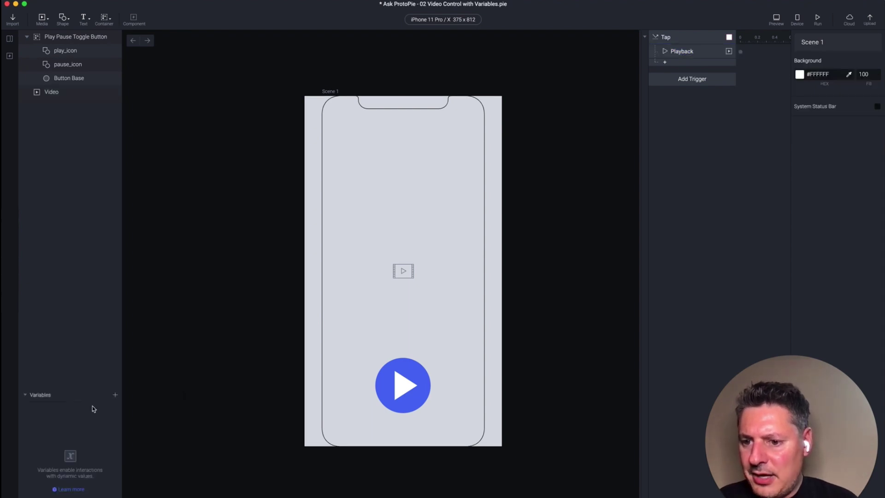
Create a variable for this scene only and enter isVideoPlaying as its name
{"action": "left_click", "coordinate": [115, 396]}
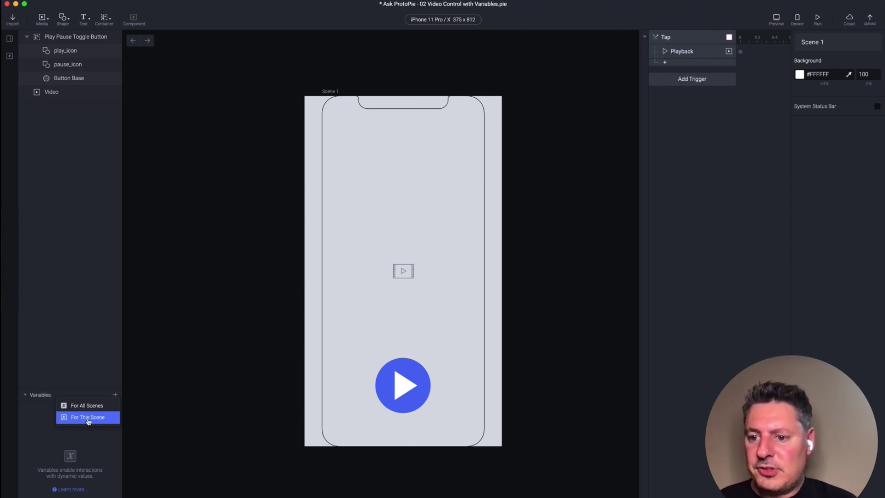
{"action": "left_click", "coordinate": [105, 421]}
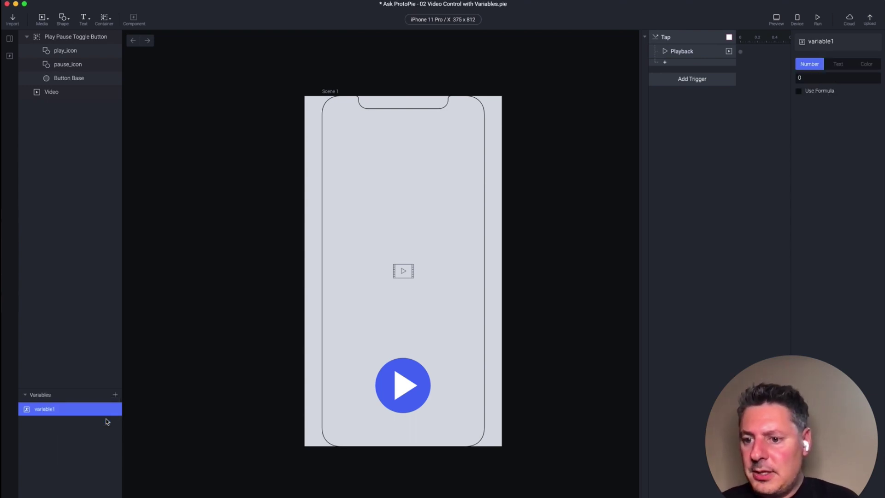
{"action": "double_click", "coordinate": [44, 408]}
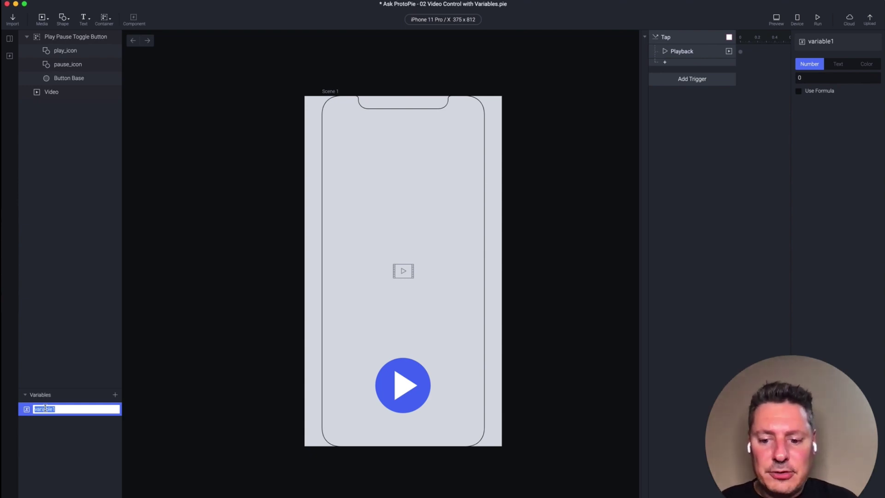
{"action": "type", "text": "isV"}
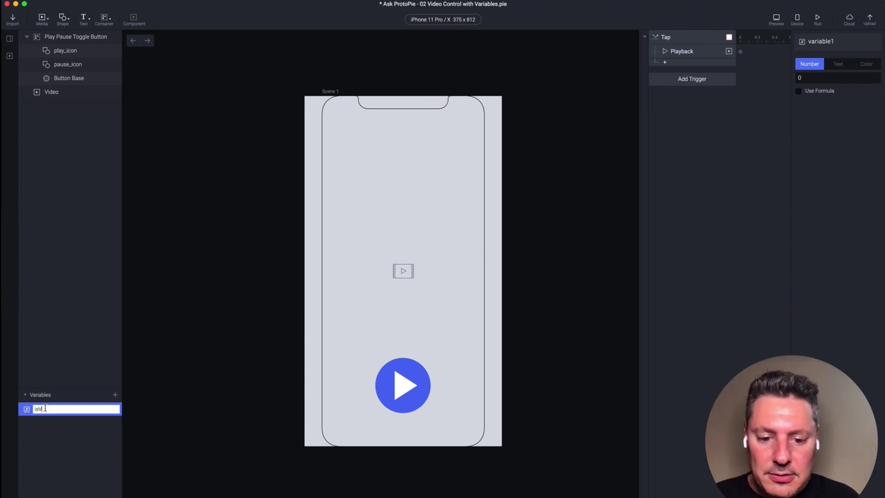
{"action": "type", "text": "ideoPlaying"}
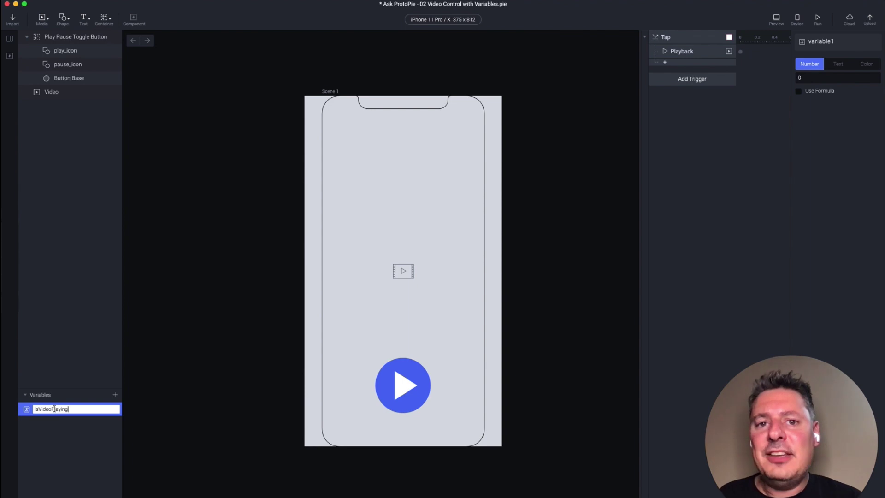
Try IS_VIDEO_PLAYING in capitals with underscores as the variable's name
{"action": "double_click", "coordinate": [78, 410]}
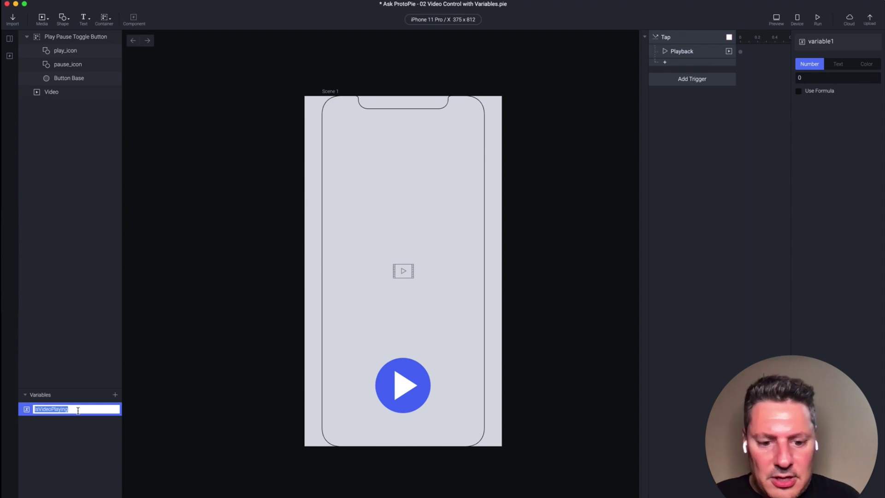
{"action": "type", "text": "IS"}
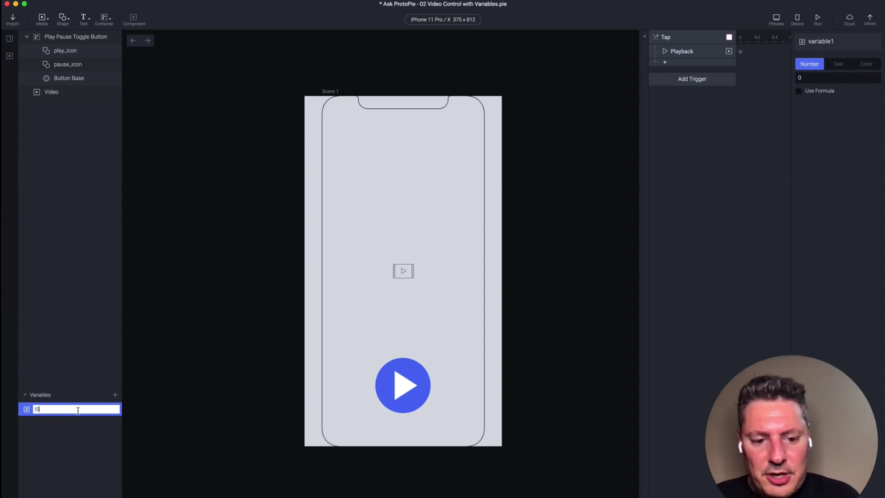
{"action": "type", "text": "_VIDE"}
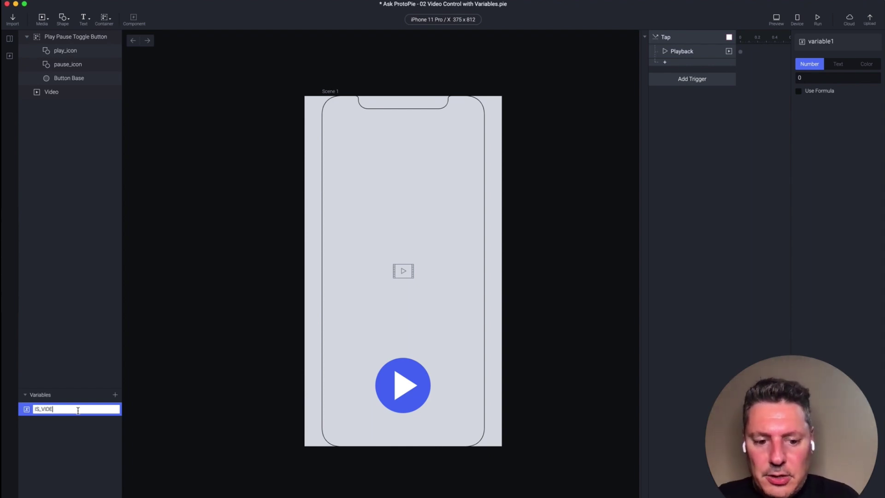
{"action": "type", "text": "O_PLAYING"}
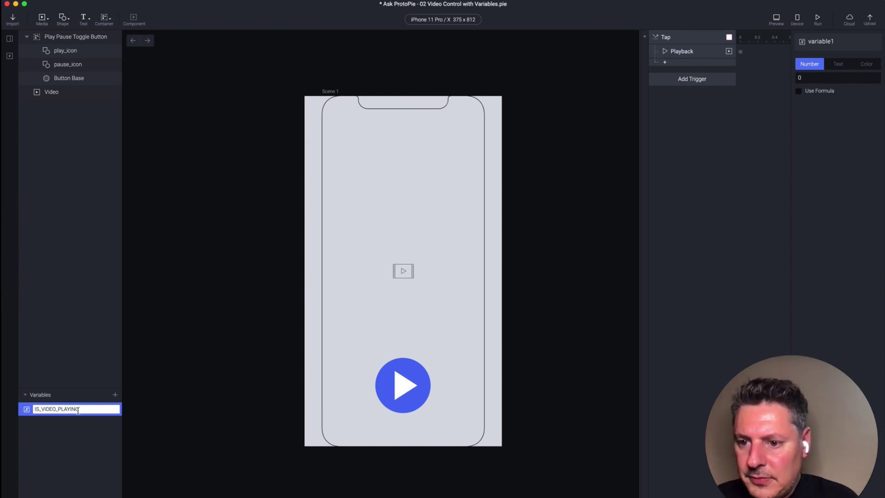
Rename the variable to isVideoPlaying in camel case, capitalizing the V and the P
{"action": "double_click", "coordinate": [77, 410]}
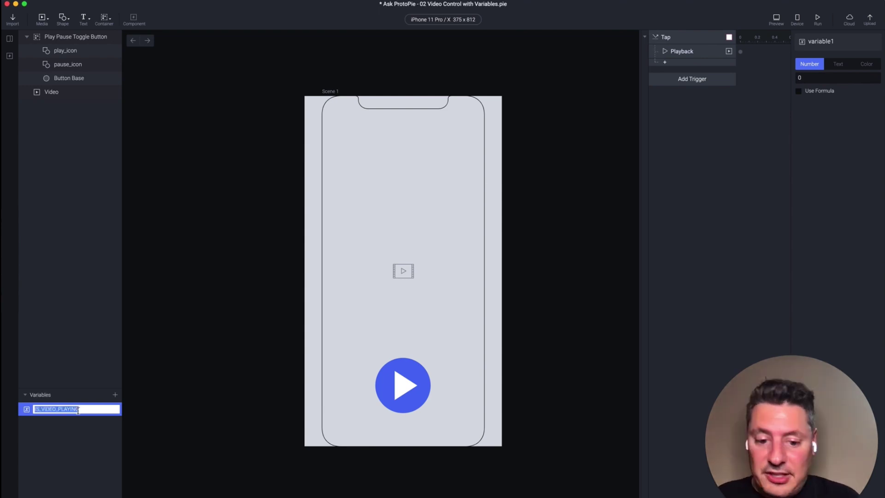
{"action": "type", "text": "isvideop"}
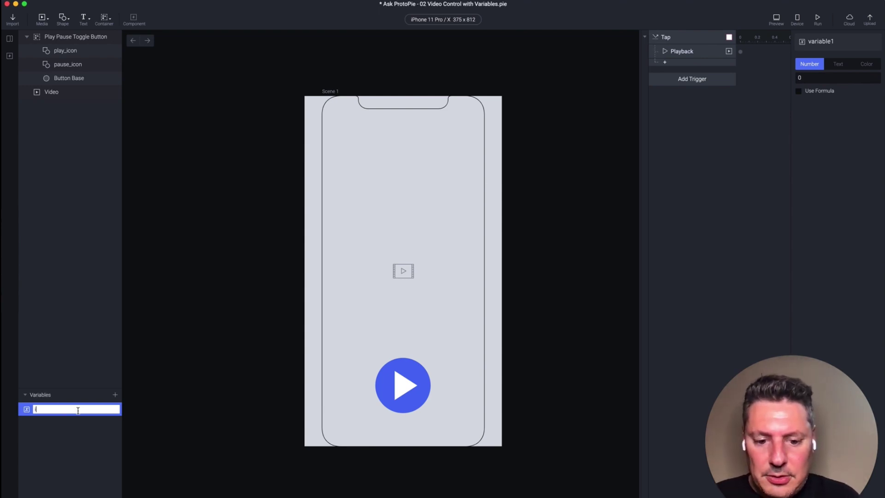
{"action": "type", "text": "laying"}
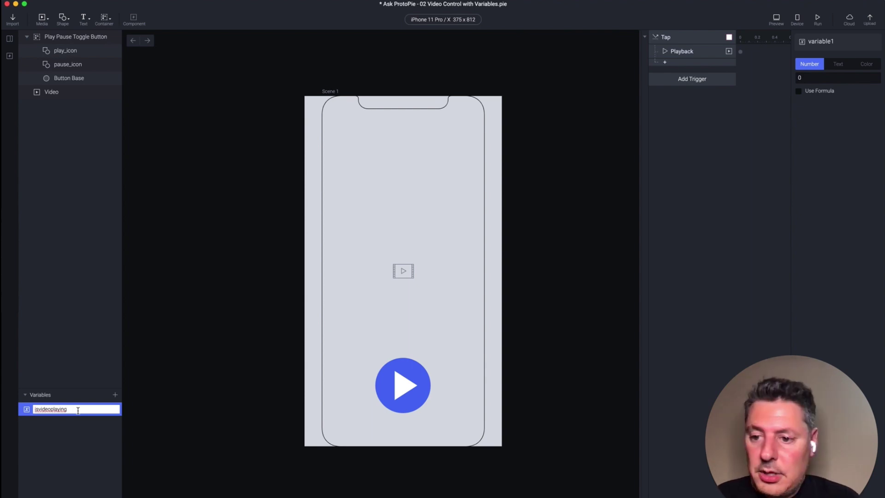
{"action": "key", "text": "Left"}
{"action": "key", "text": "Left"}
{"action": "key", "text": "Left"}
{"action": "key", "text": "Left"}
{"action": "key", "text": "Left"}
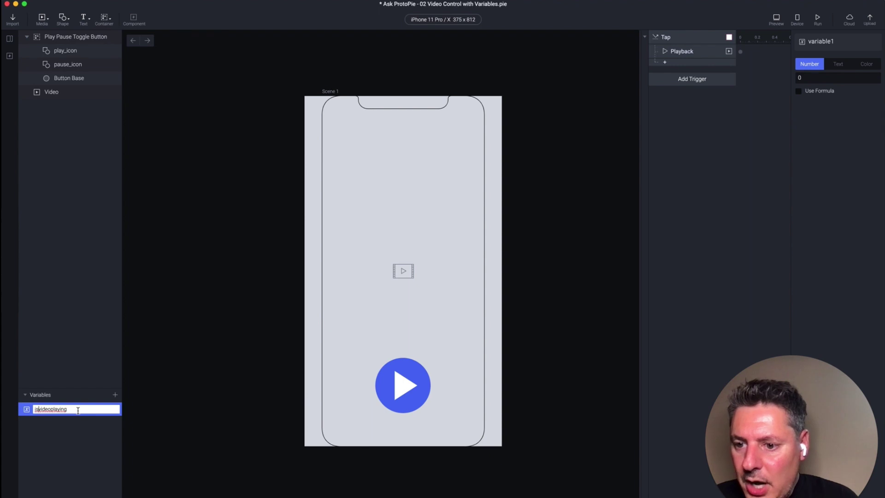
{"action": "type", "text": "V"}
{"action": "key", "text": "Right"}
{"action": "key", "text": "Right"}
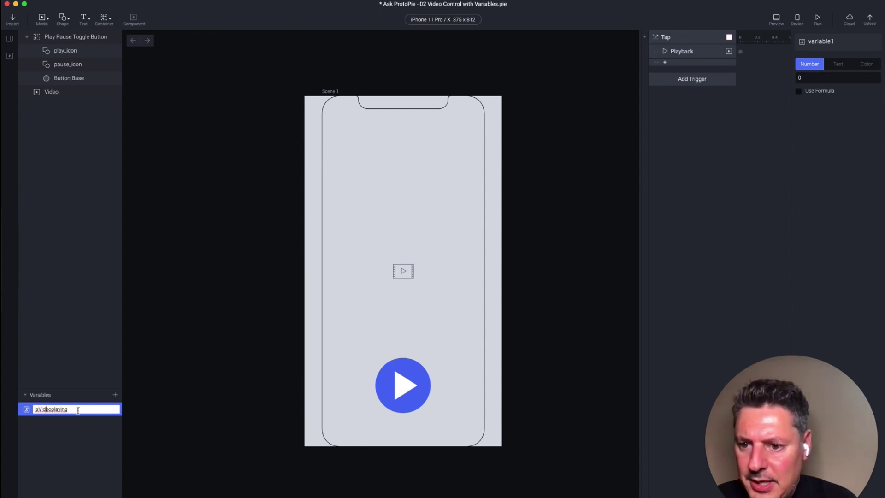
{"action": "type", "text": "P"}
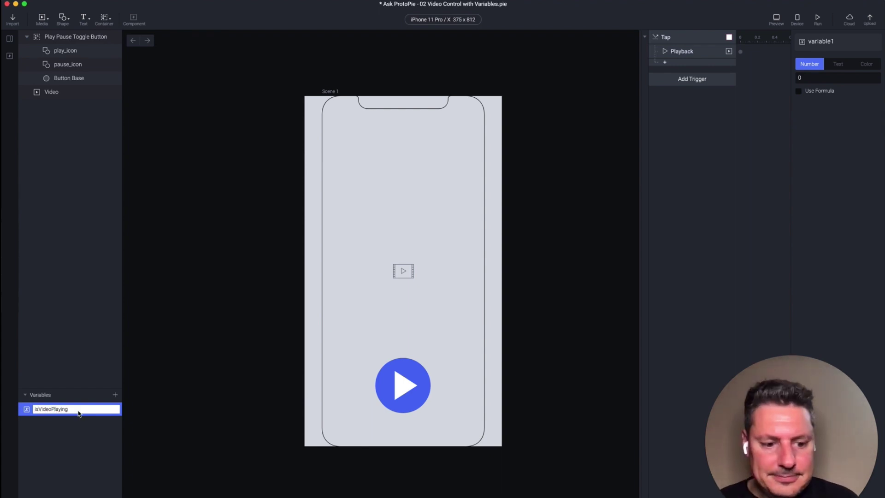
{"action": "key", "text": "Return"}
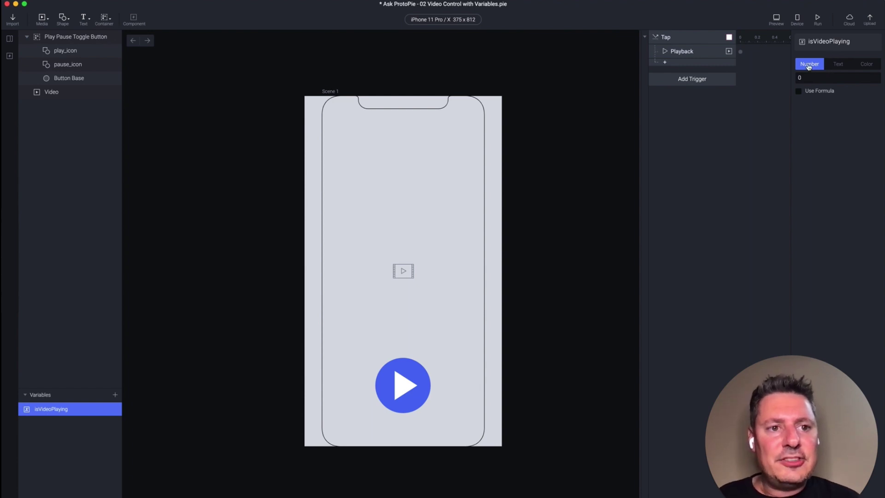
Try the Text and Color types for the isVideoPlaying variable and return it to Number, keeping 0 as its value
{"action": "left_click", "coordinate": [838, 66]}
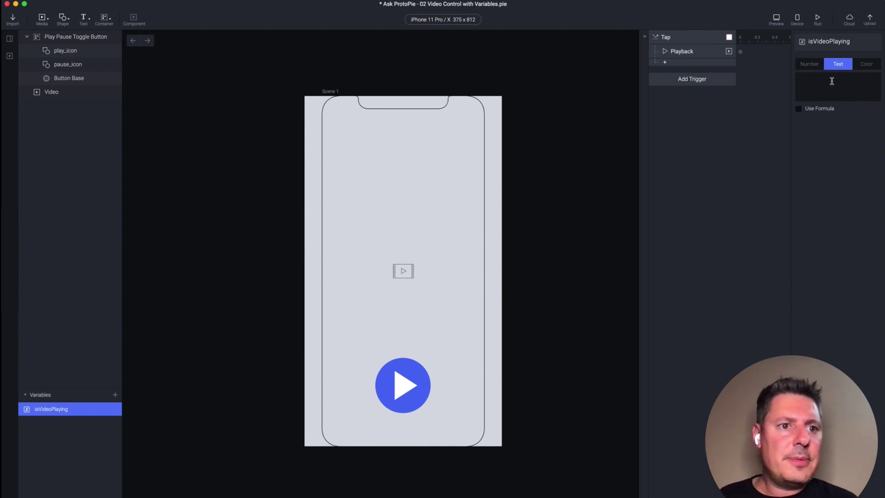
{"action": "left_click", "coordinate": [866, 66]}
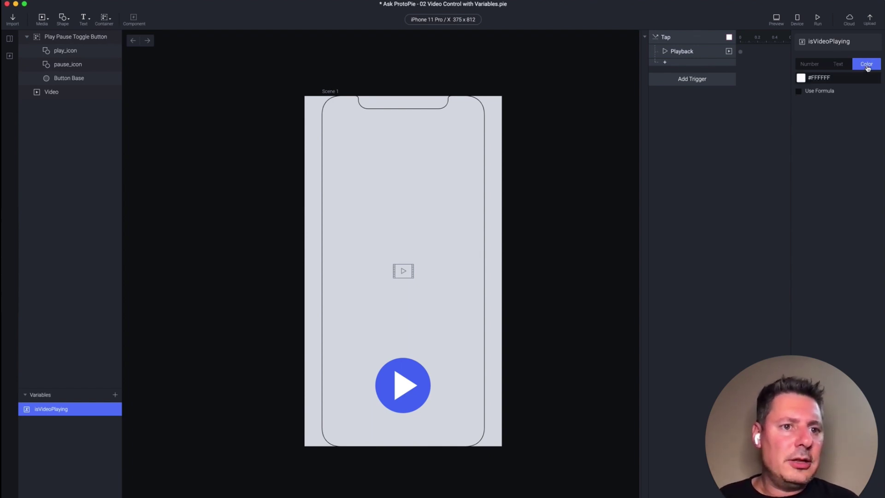
{"action": "left_click", "coordinate": [810, 65]}
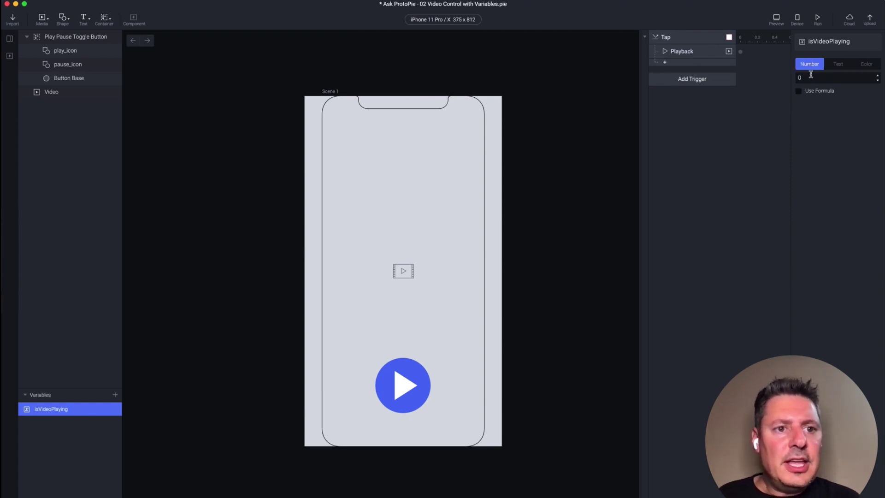
{"action": "left_click", "coordinate": [811, 79]}
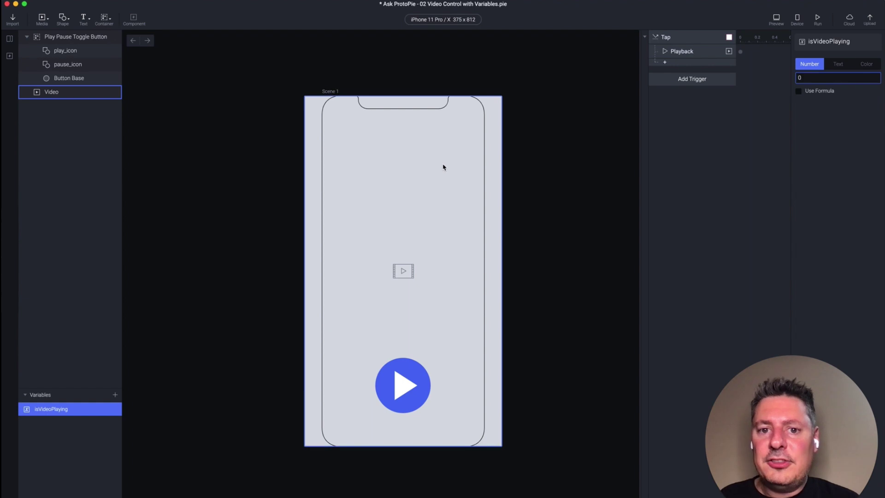
{"action": "double_click", "coordinate": [806, 78]}
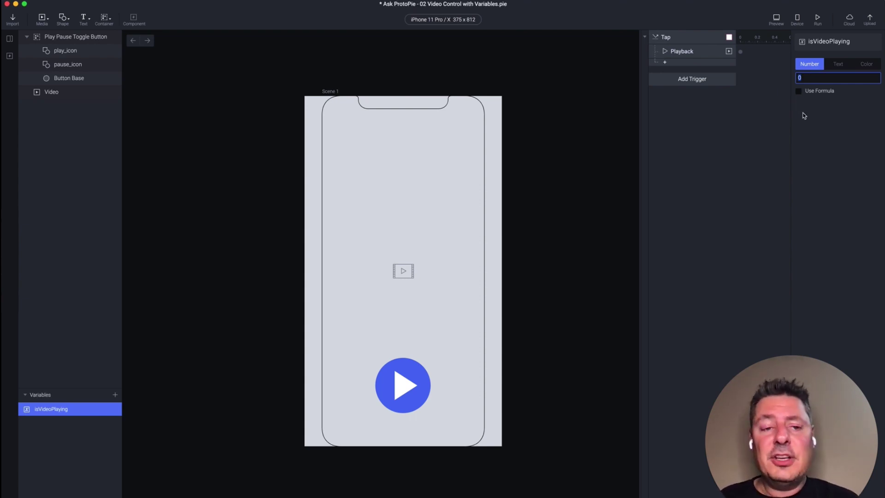
{"action": "left_click", "coordinate": [822, 114]}
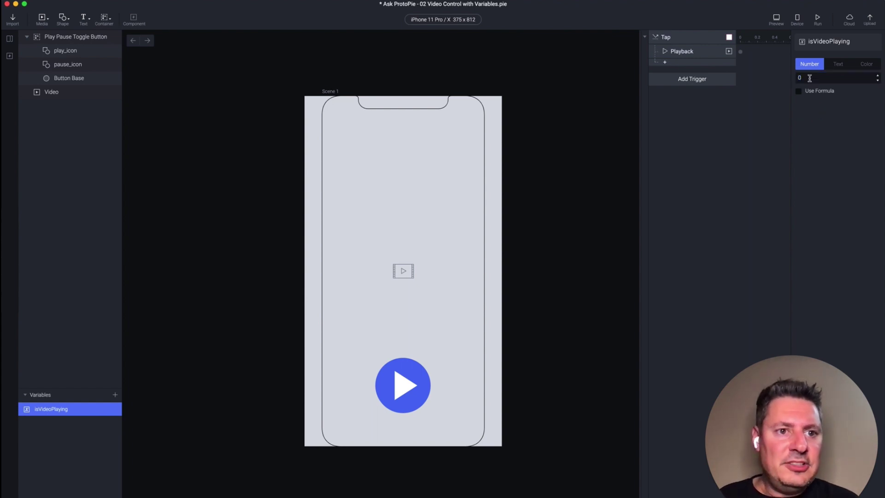
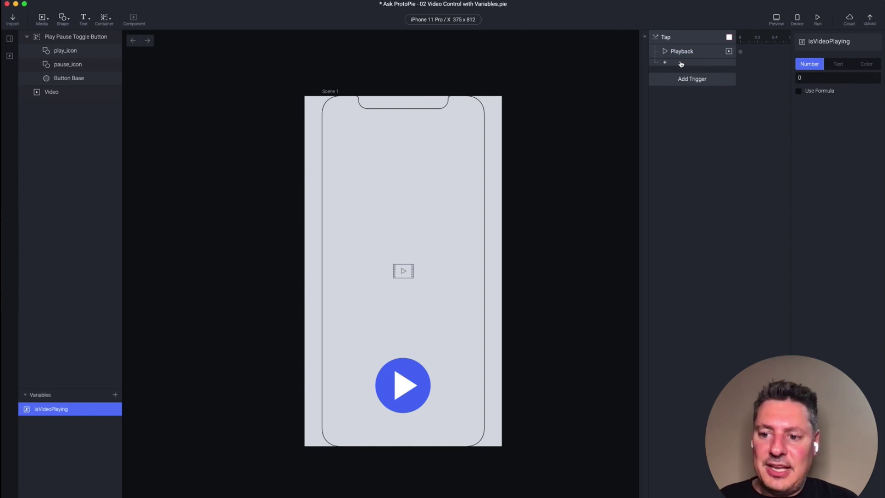
Add an Assign response to the Tap trigger that sets the isVideoPlaying variable to 1
{"action": "left_click", "coordinate": [680, 63]}
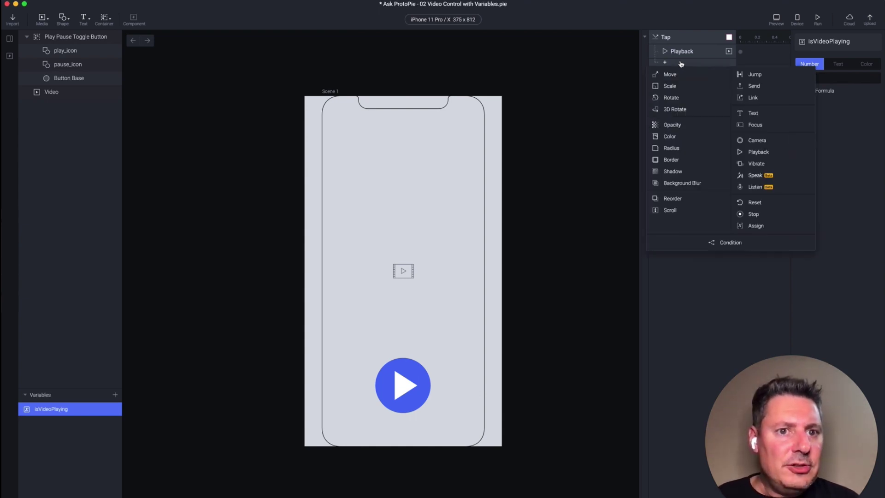
{"action": "left_click", "coordinate": [767, 227]}
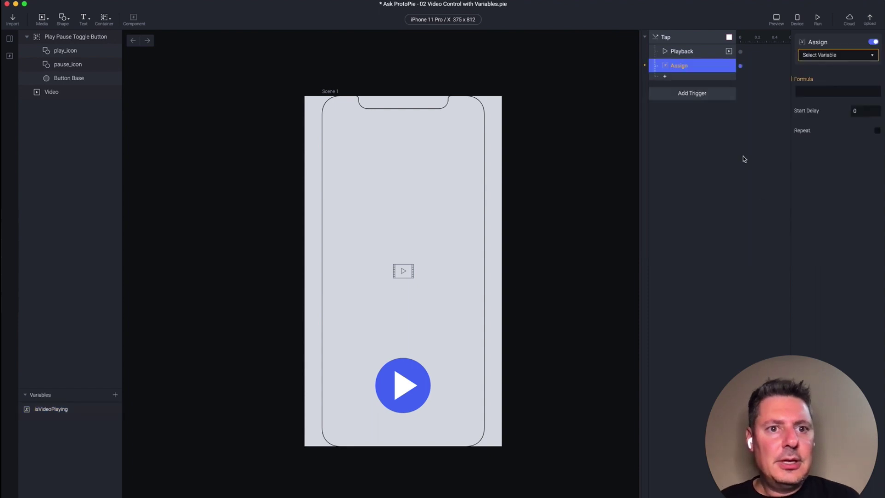
{"action": "left_click", "coordinate": [821, 56]}
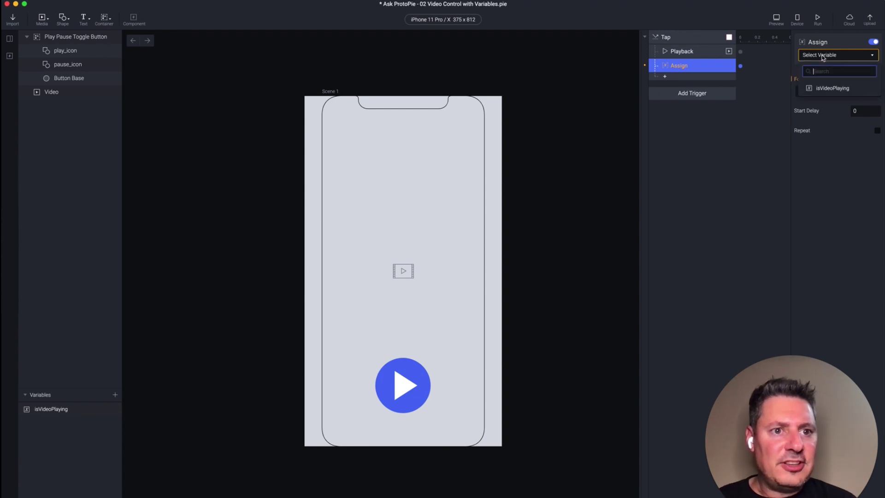
{"action": "left_click", "coordinate": [830, 88]}
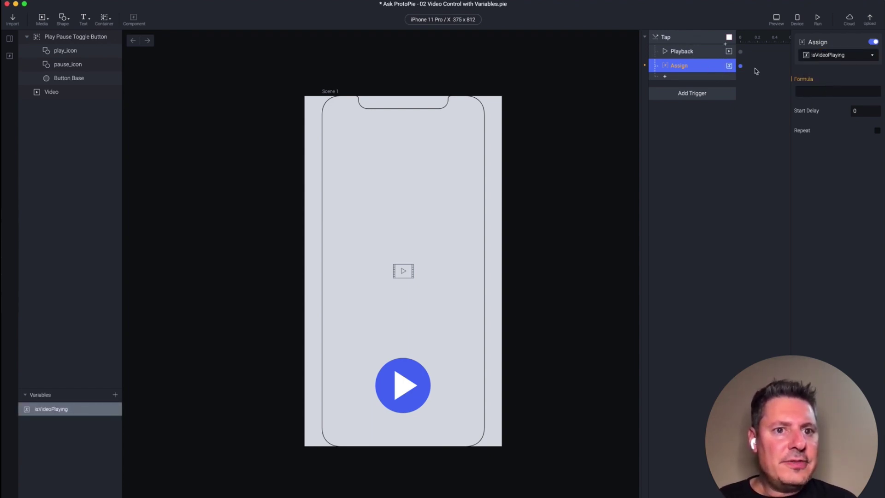
{"action": "left_click", "coordinate": [805, 91]}
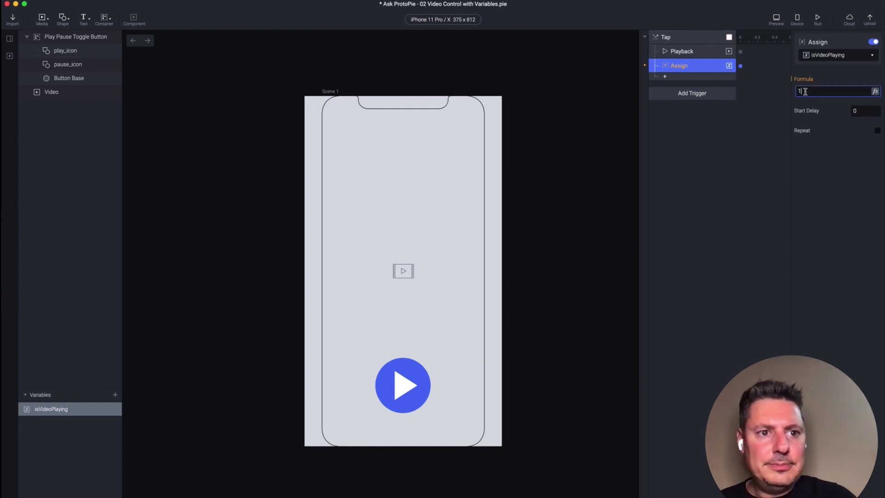
{"action": "left_click", "coordinate": [703, 166]}
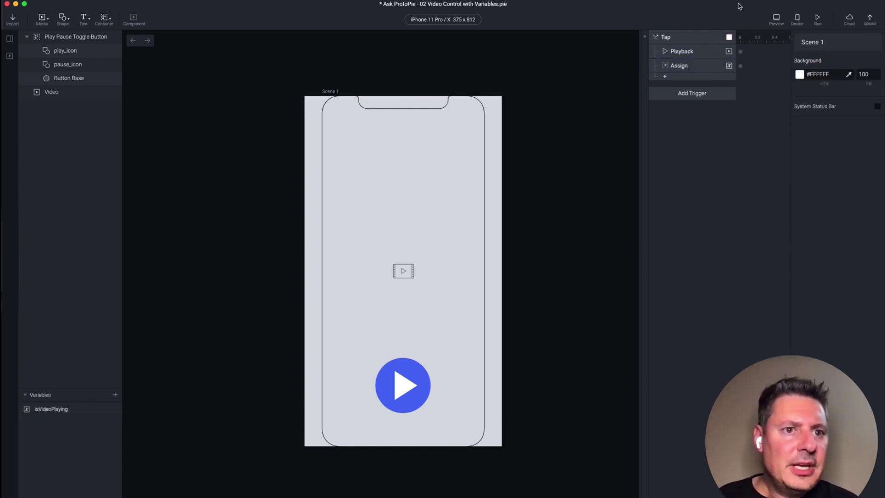
Preview the prototype, test the play button on the video, and close the preview
{"action": "left_click", "coordinate": [776, 19]}
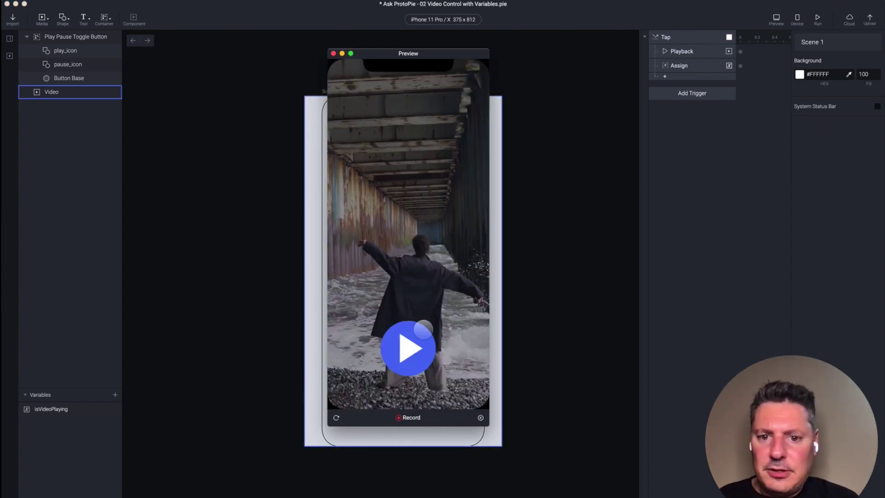
{"action": "left_click", "coordinate": [400, 349]}
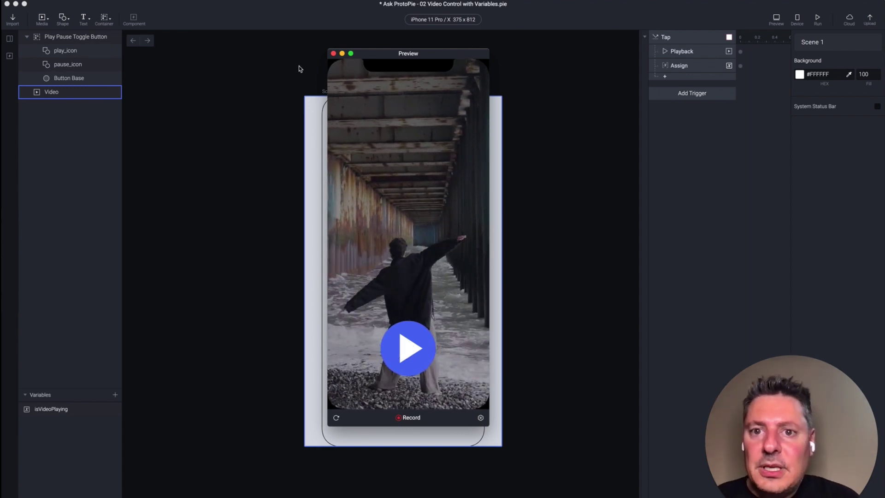
{"action": "left_click", "coordinate": [333, 53]}
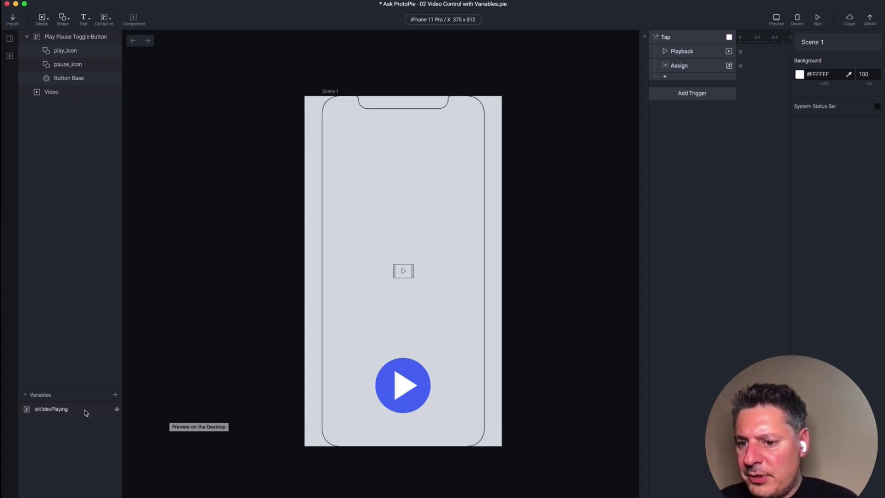
Show the isVideoPlaying value on the canvas and place its label just above the play button, keeping the video at X -41, Y 0
{"action": "left_click", "coordinate": [117, 410]}
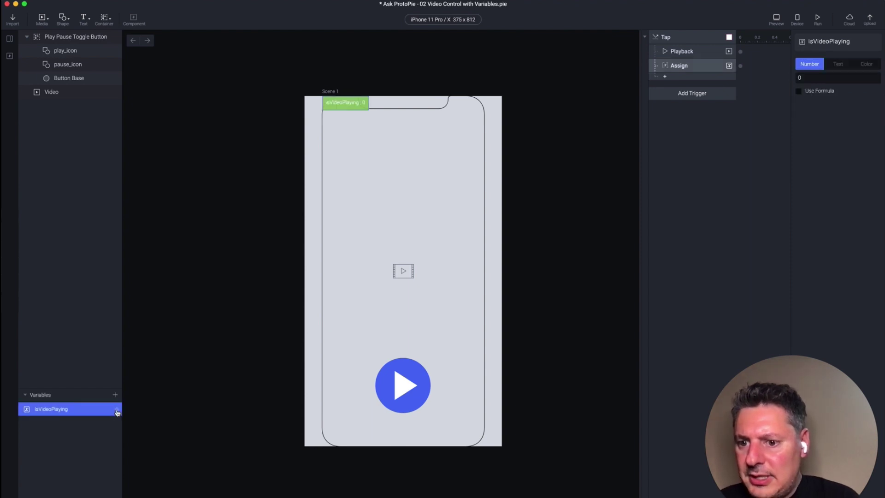
{"action": "left_click", "coordinate": [335, 108]}
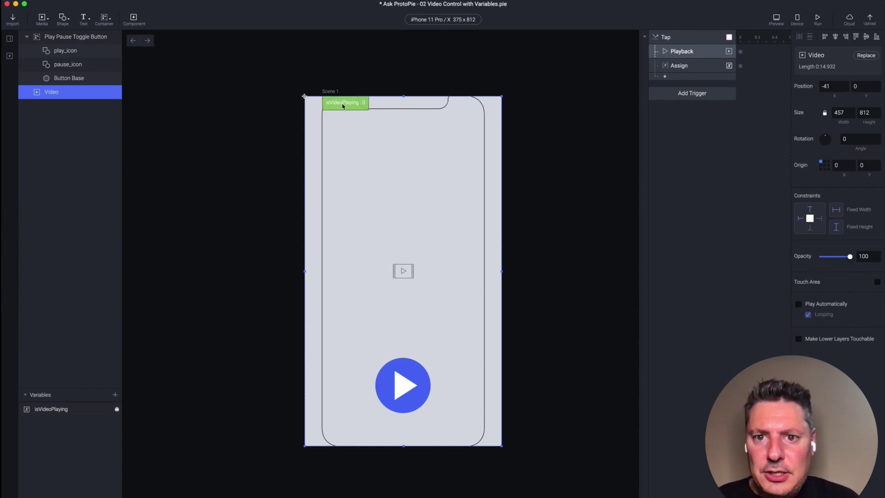
{"action": "left_click_drag", "start_coordinate": [345, 109], "coordinate": [348, 114]}
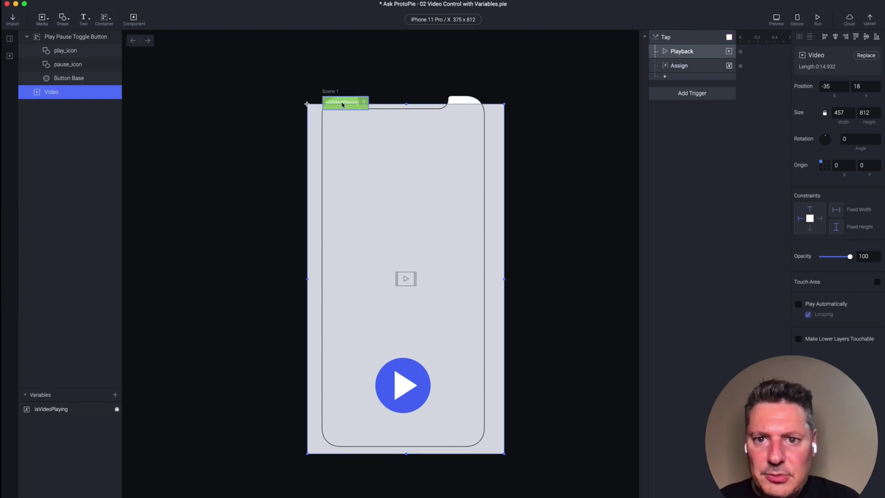
{"action": "left_click", "coordinate": [342, 103]}
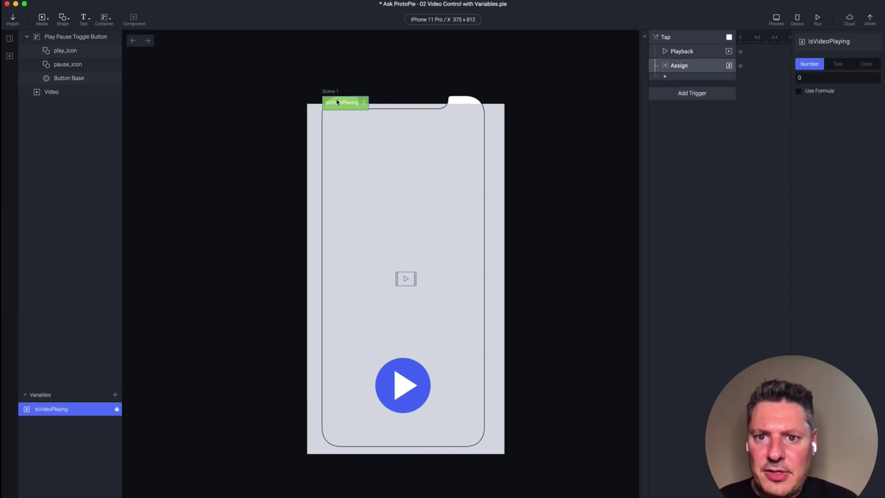
{"action": "left_click_drag", "start_coordinate": [336, 103], "coordinate": [398, 339]}
{"action": "left_click", "coordinate": [352, 110]}
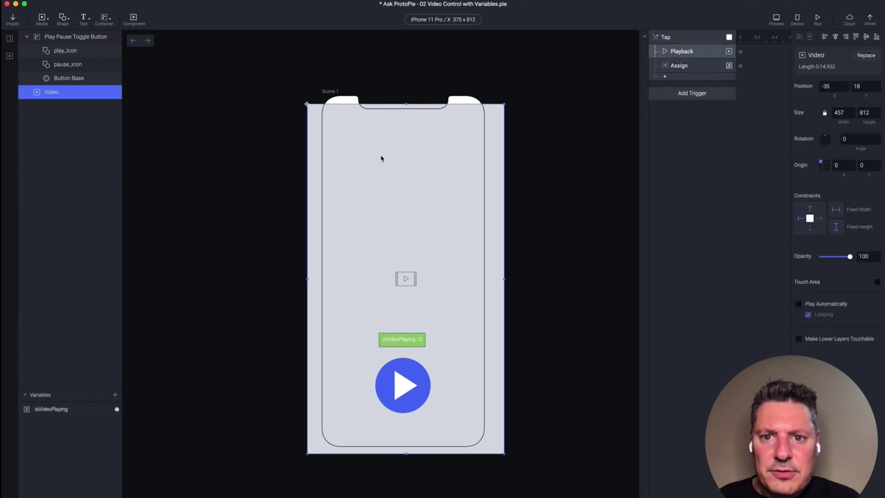
{"action": "left_click_drag", "start_coordinate": [381, 158], "coordinate": [380, 150]}
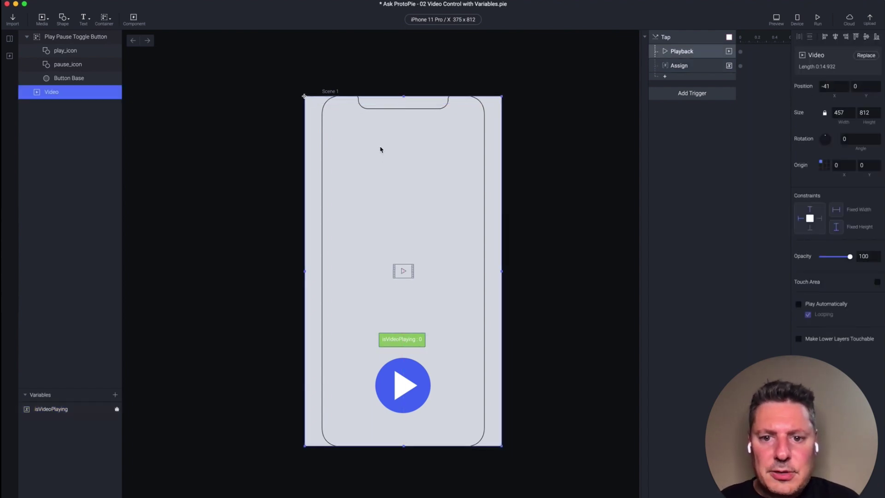
Preview how the isVideoPlaying label responds to the play button, restart the preview to test again, and close it
{"action": "left_click", "coordinate": [776, 19]}
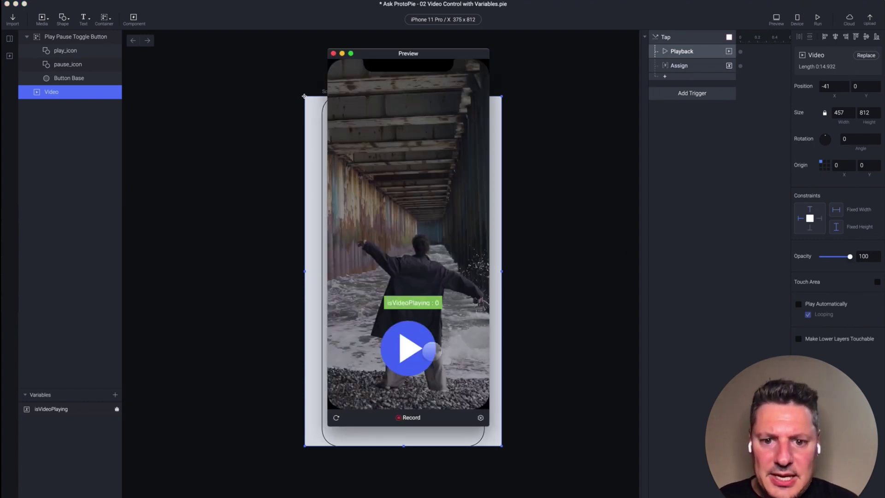
{"action": "left_click", "coordinate": [403, 346]}
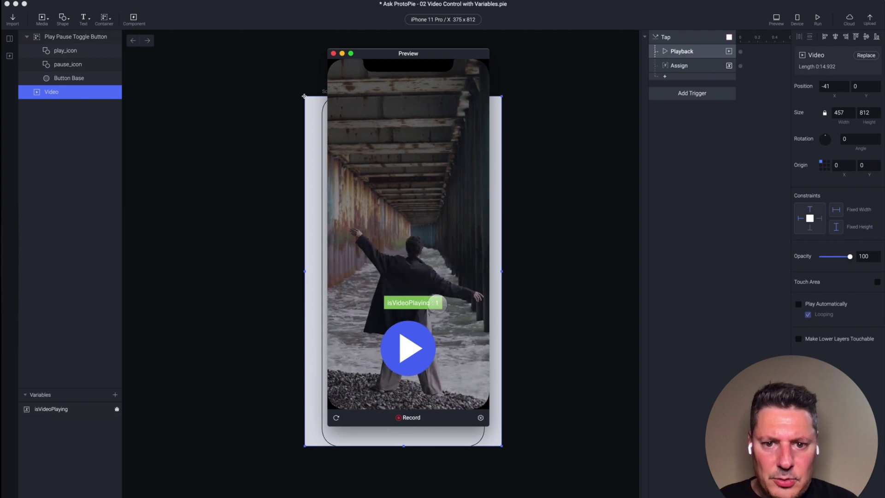
{"action": "left_click", "coordinate": [336, 417]}
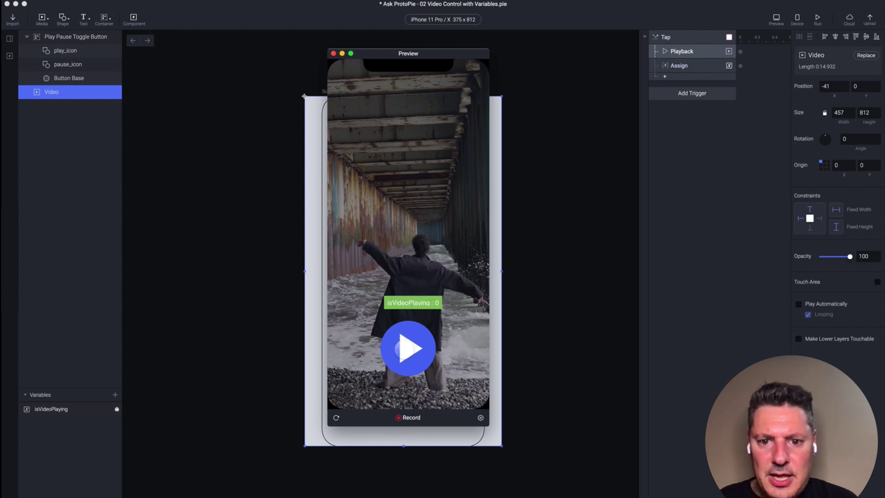
{"action": "left_click", "coordinate": [405, 348]}
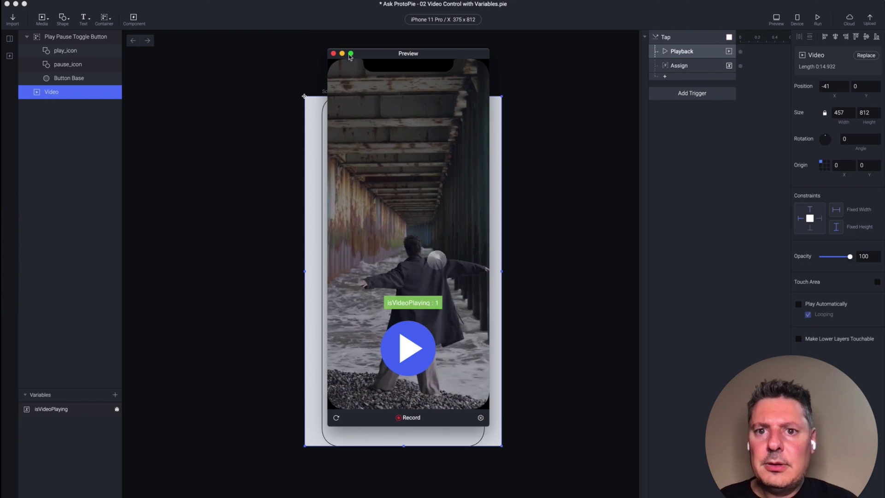
{"action": "left_click", "coordinate": [334, 54]}
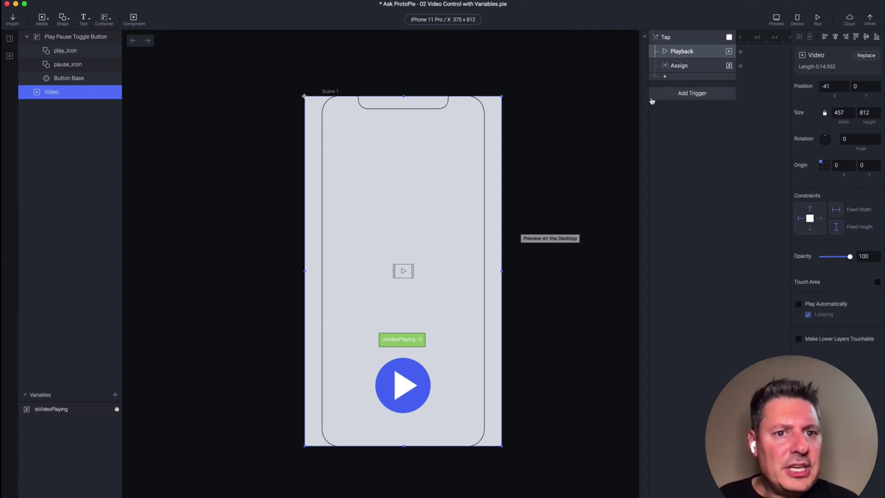
Add a condition to the Tap trigger that checks the isVideoPlaying variable
{"action": "left_click", "coordinate": [686, 77]}
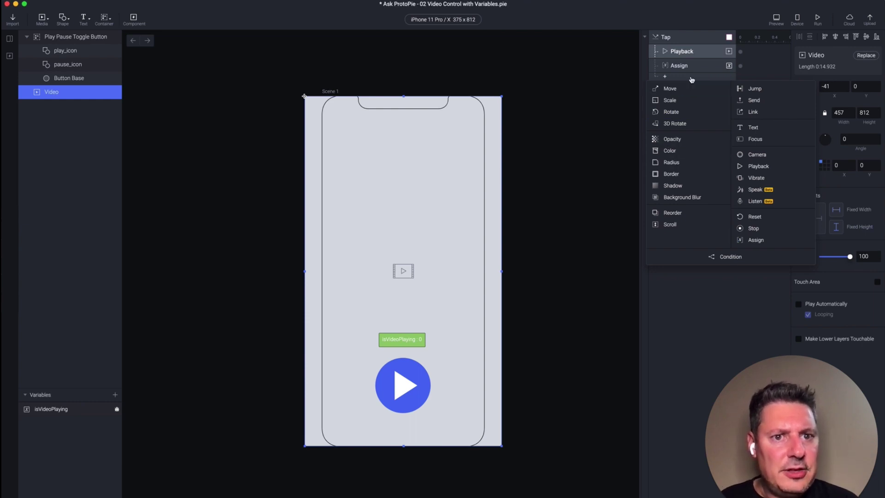
{"action": "left_click", "coordinate": [733, 258]}
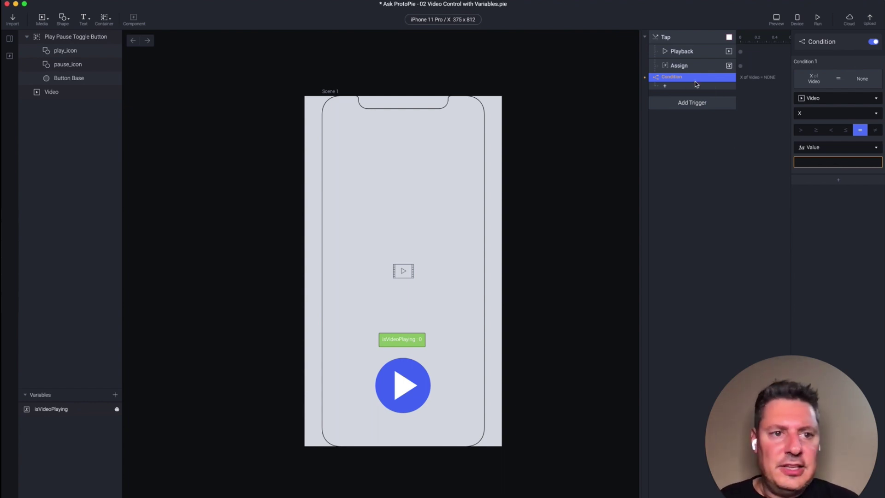
{"action": "left_click", "coordinate": [827, 98]}
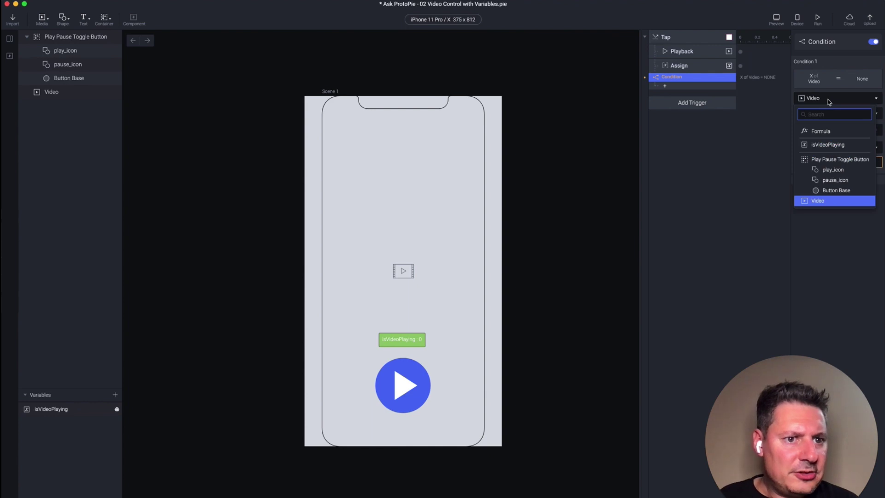
{"action": "left_click", "coordinate": [830, 145]}
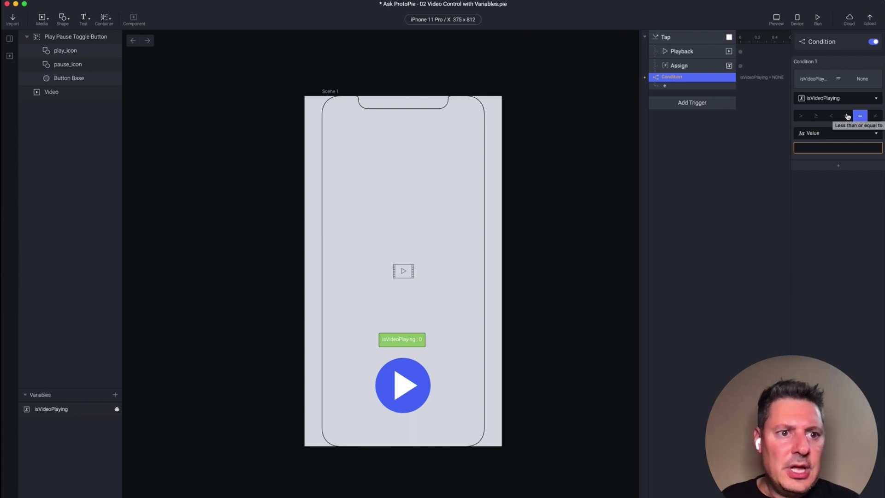
Try the greater-than and less-than comparisons, with and without equality, for the condition and return it to equals
{"action": "left_click", "coordinate": [801, 118]}
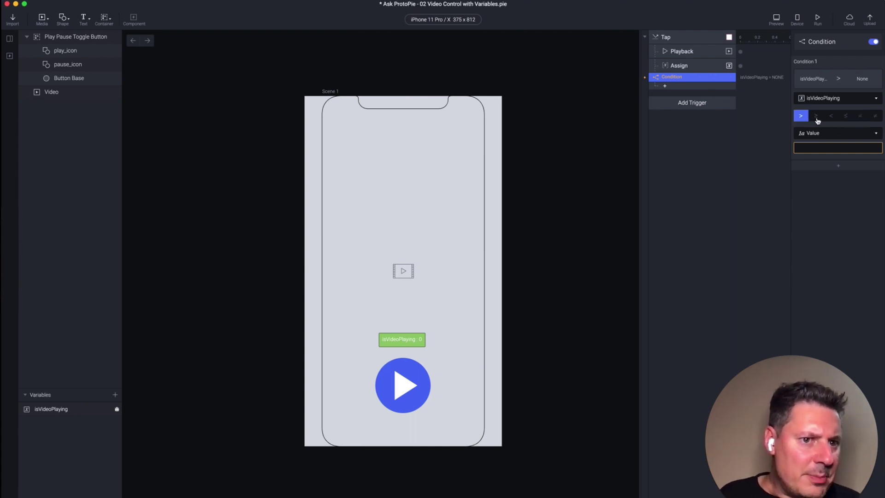
{"action": "left_click", "coordinate": [816, 118]}
{"action": "left_click", "coordinate": [832, 118]}
{"action": "left_click", "coordinate": [844, 116]}
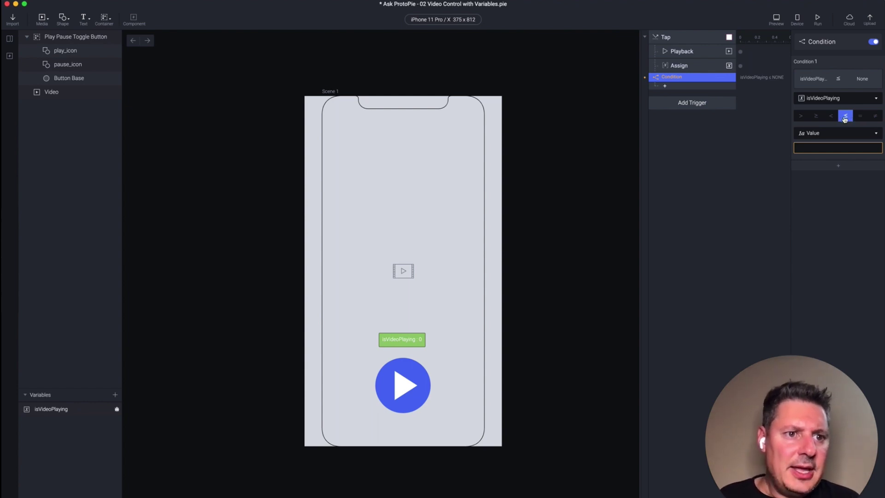
{"action": "left_click", "coordinate": [860, 117]}
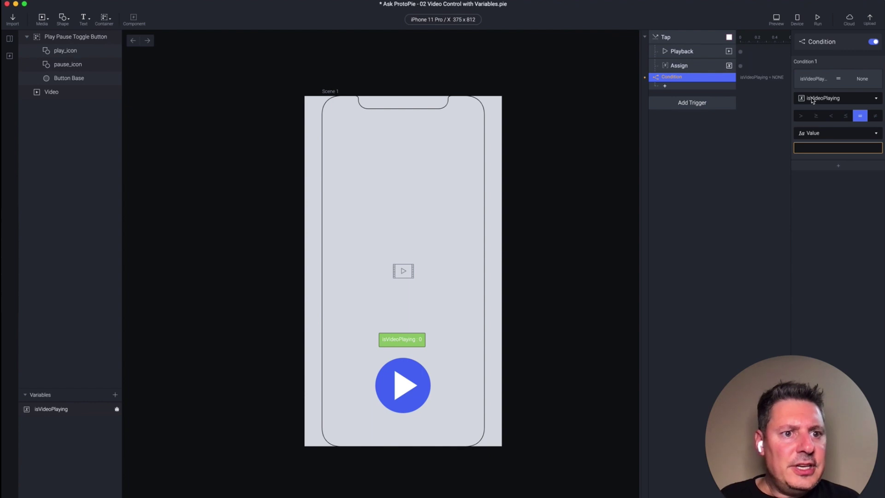
Set the condition's comparison value to 0 and move the Playback and Assign responses beneath the condition
{"action": "left_click", "coordinate": [820, 148]}
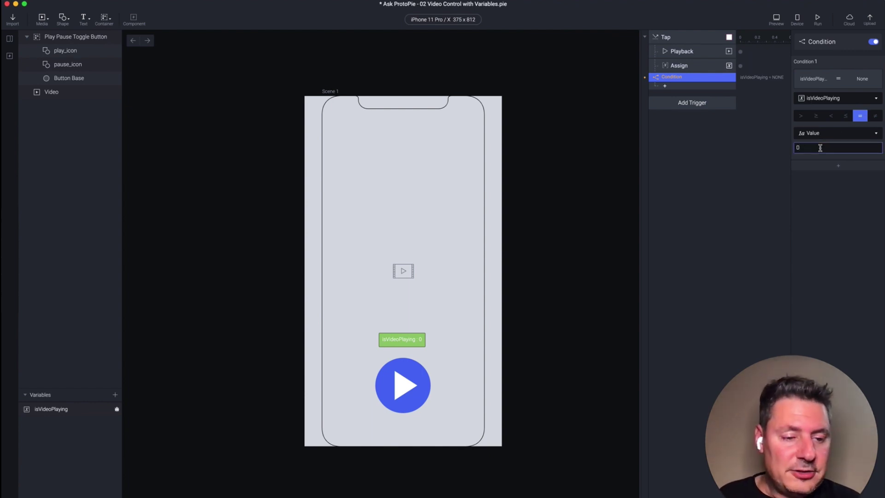
{"action": "key", "text": "Return"}
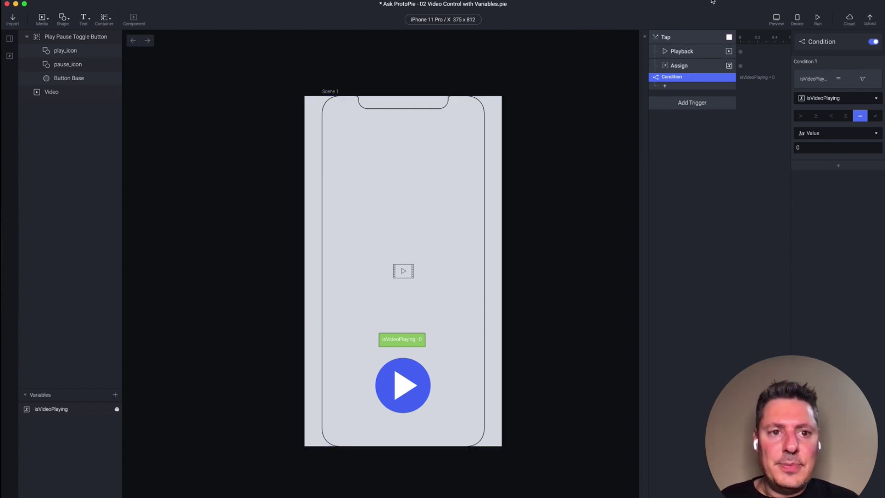
{"action": "left_click", "coordinate": [695, 52]}
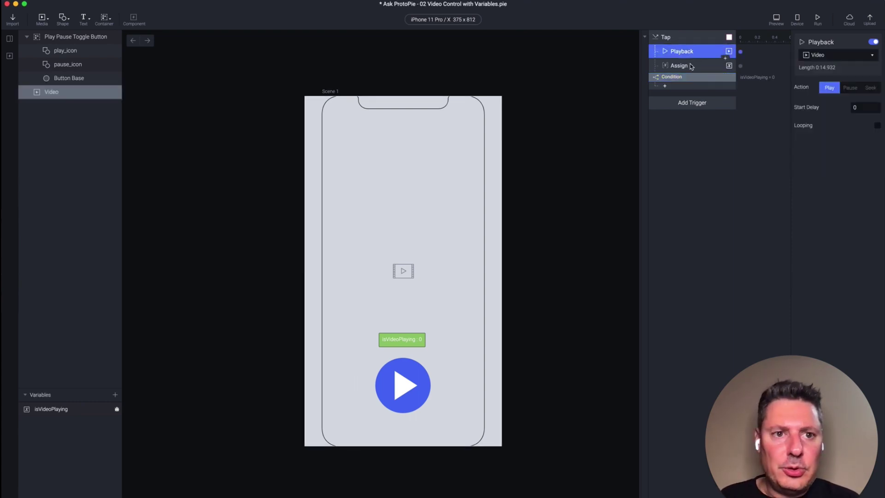
{"action": "left_click", "coordinate": [690, 66], "text": "shift"}
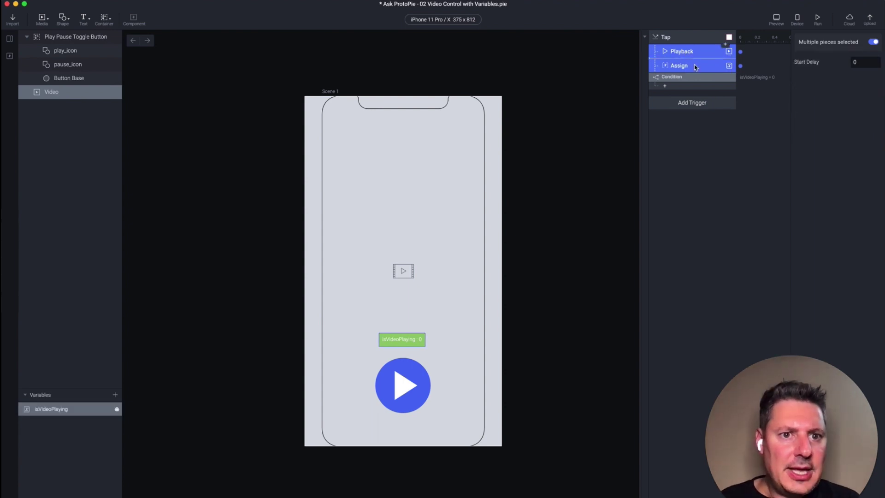
{"action": "left_click_drag", "start_coordinate": [690, 86], "coordinate": [690, 86]}
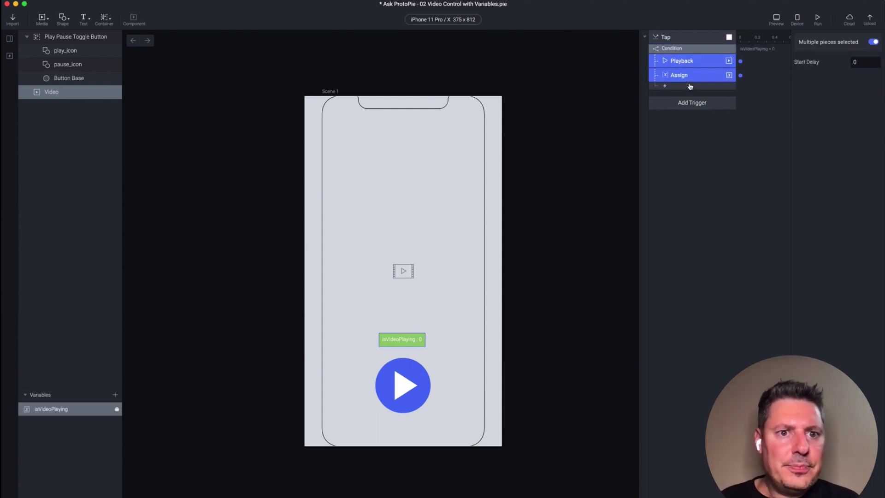
Add a second condition to the Tap trigger that checks whether isVideoPlaying equals 1
{"action": "left_click", "coordinate": [690, 48]}
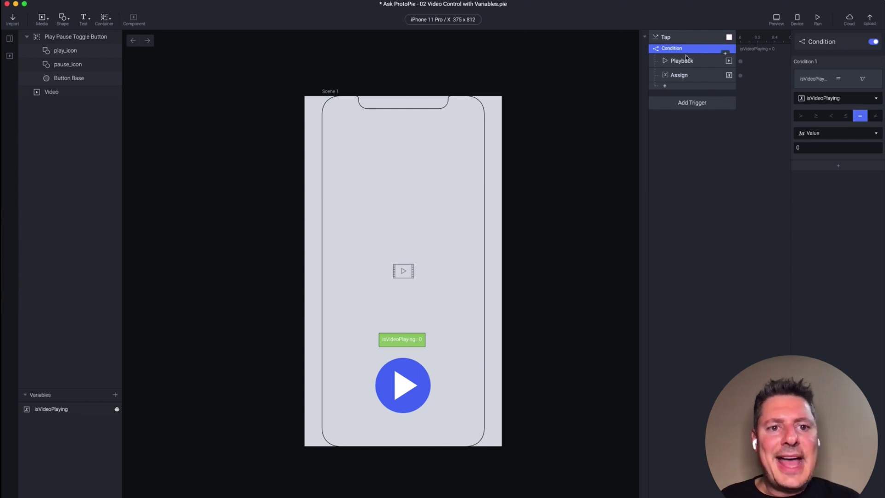
{"action": "left_click", "coordinate": [682, 88]}
{"action": "left_click", "coordinate": [727, 267]}
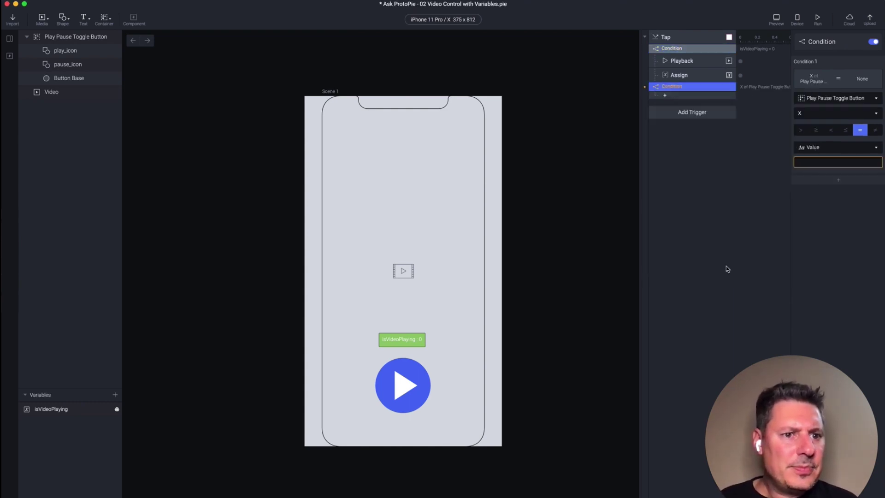
{"action": "left_click", "coordinate": [834, 98]}
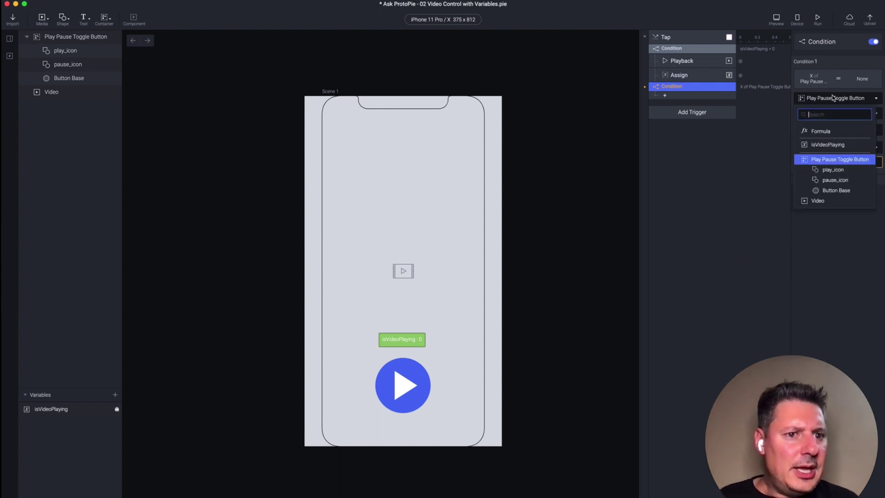
{"action": "left_click", "coordinate": [828, 144]}
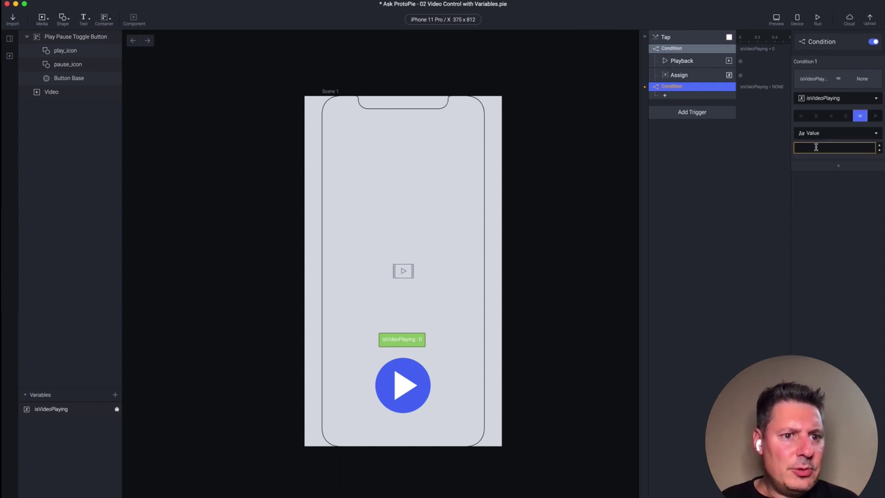
{"action": "left_click", "coordinate": [815, 147]}
{"action": "type", "text": "1"}
{"action": "key", "text": "Return"}
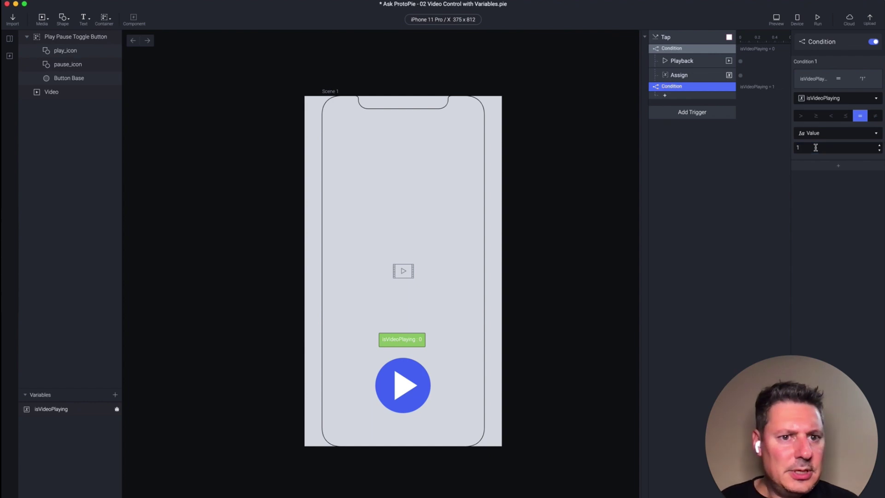
Add a Playback response beneath the second condition that pauses the Video layer
{"action": "left_click", "coordinate": [685, 96]}
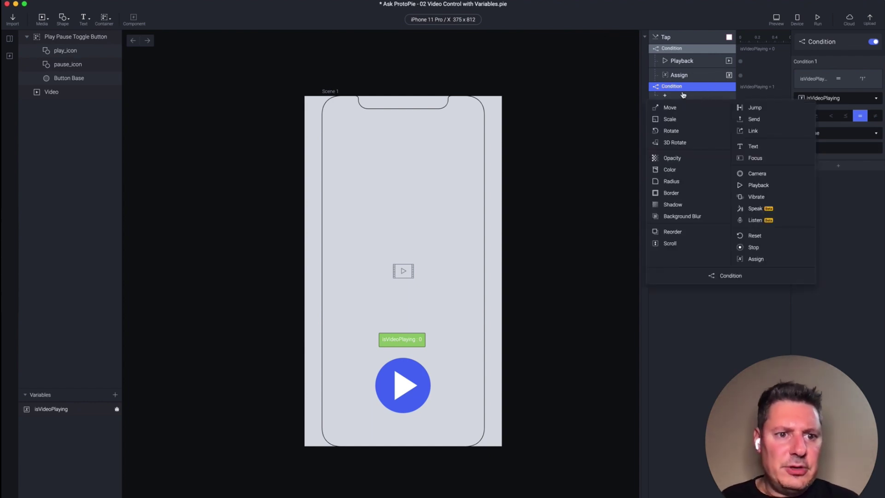
{"action": "left_click", "coordinate": [758, 188]}
{"action": "left_click", "coordinate": [832, 56]}
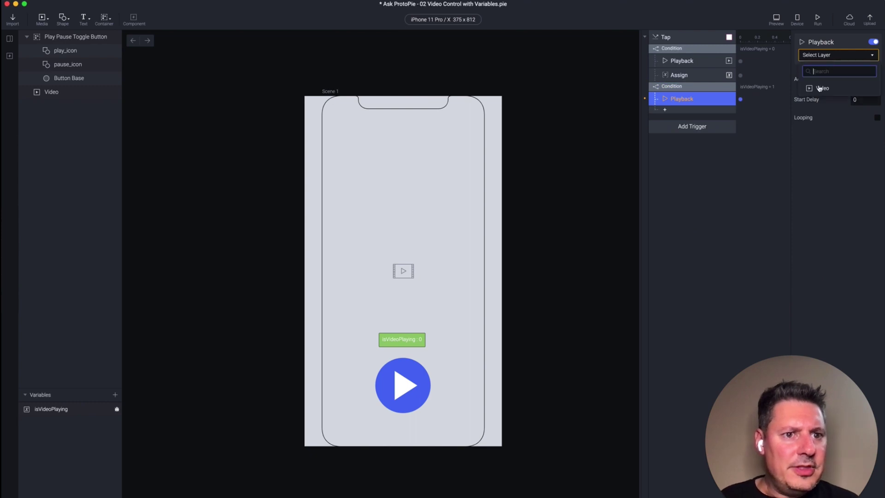
{"action": "left_click", "coordinate": [820, 90]}
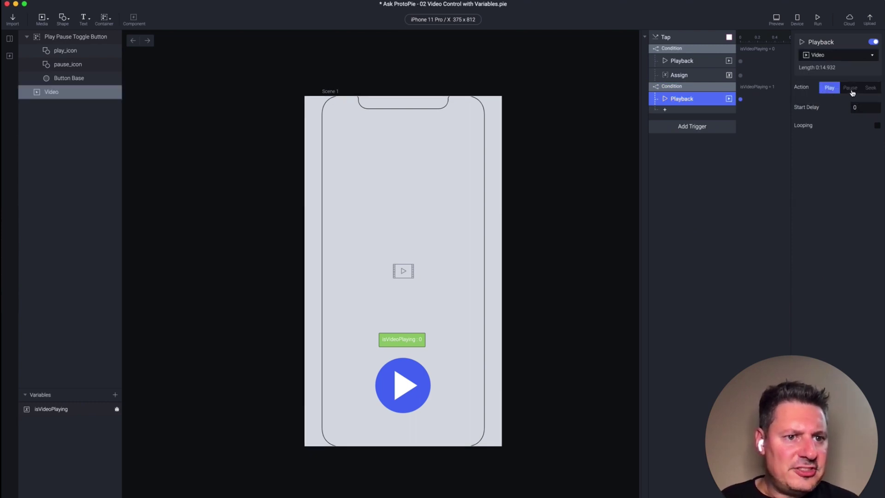
{"action": "left_click", "coordinate": [851, 88]}
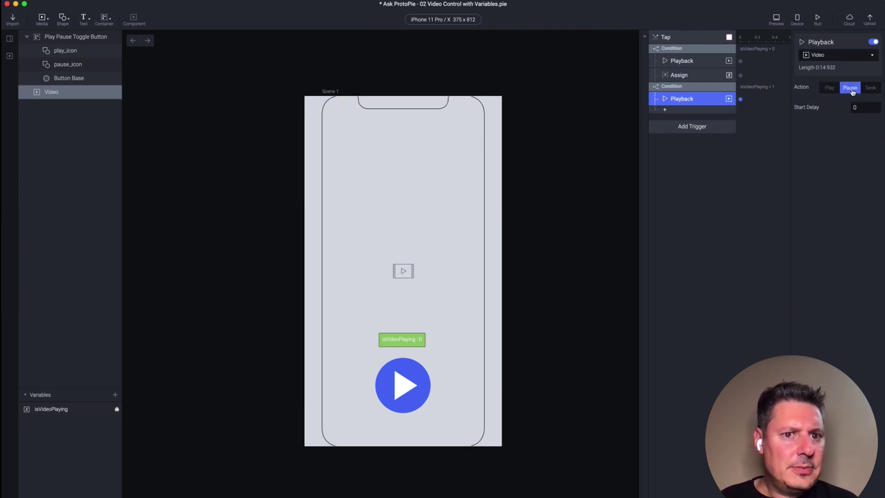
Add an Assign response beneath the second condition that sets isVideoPlaying to 0
{"action": "left_click", "coordinate": [692, 111]}
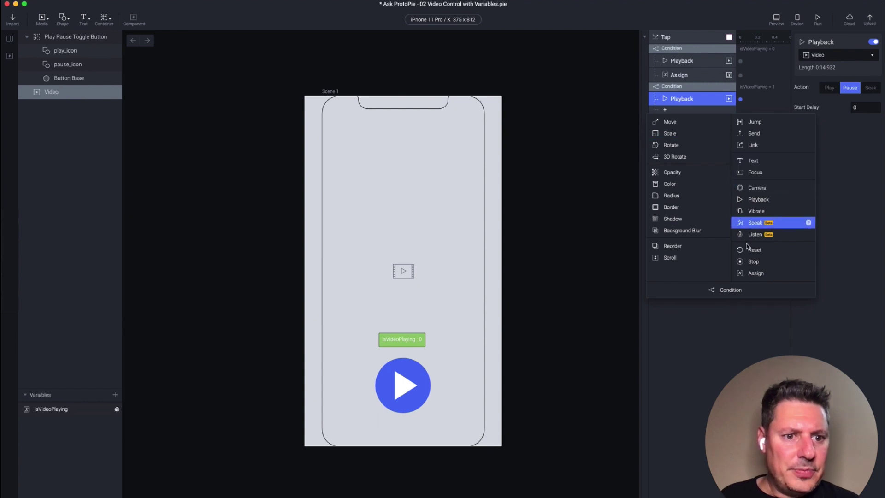
{"action": "left_click", "coordinate": [757, 273]}
{"action": "left_click", "coordinate": [825, 54]}
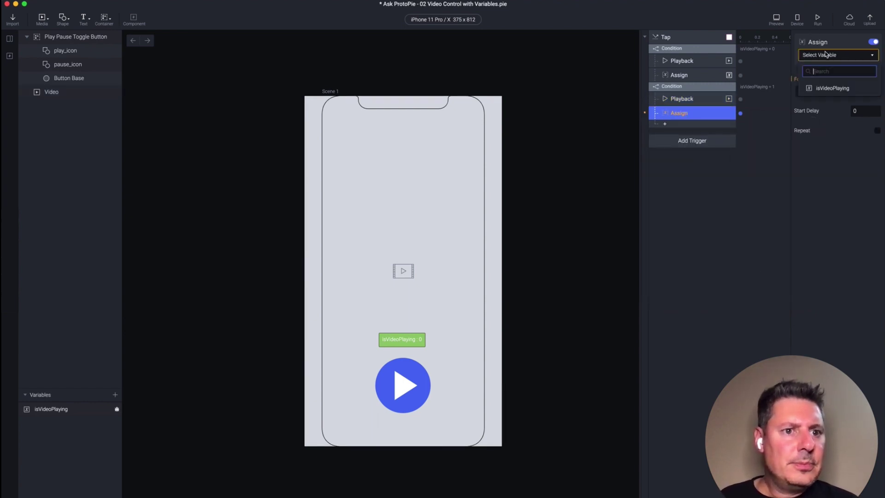
{"action": "left_click", "coordinate": [833, 88]}
{"action": "left_click", "coordinate": [809, 91]}
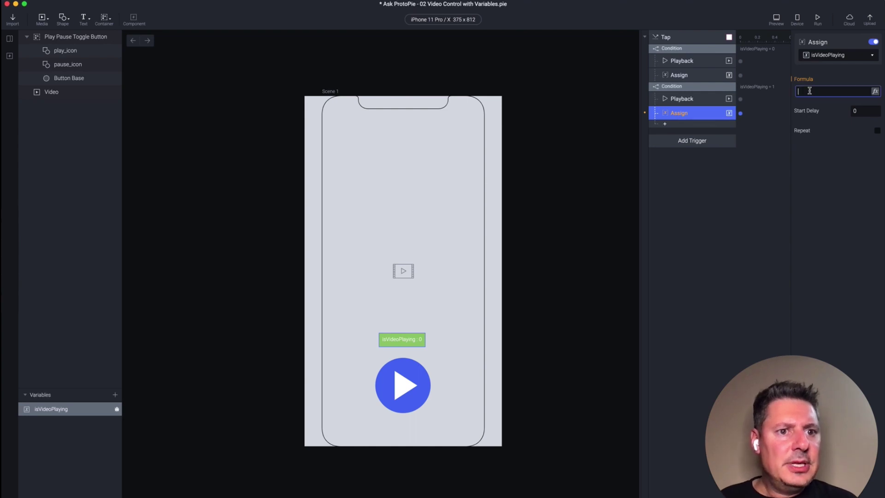
{"action": "type", "text": "0"}
{"action": "key", "text": "Return"}
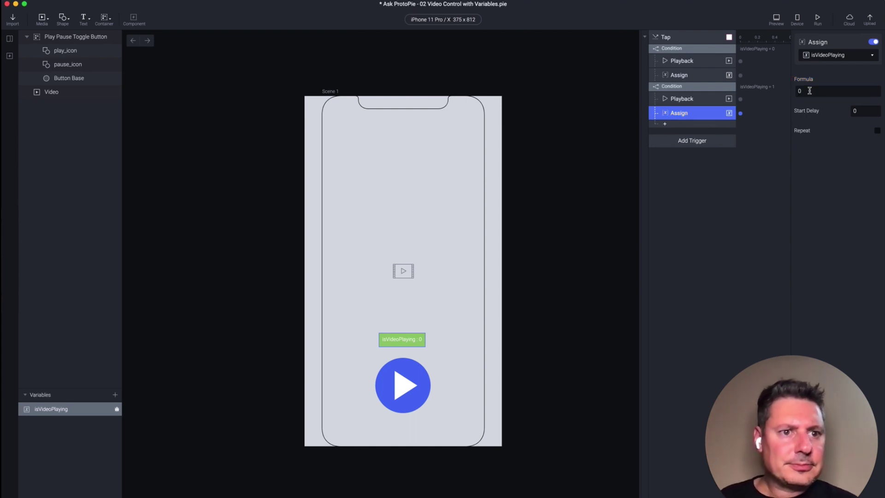
Preview the prototype, toggle the video between playing and paused twice with the button, and close the preview
{"action": "left_click", "coordinate": [776, 19]}
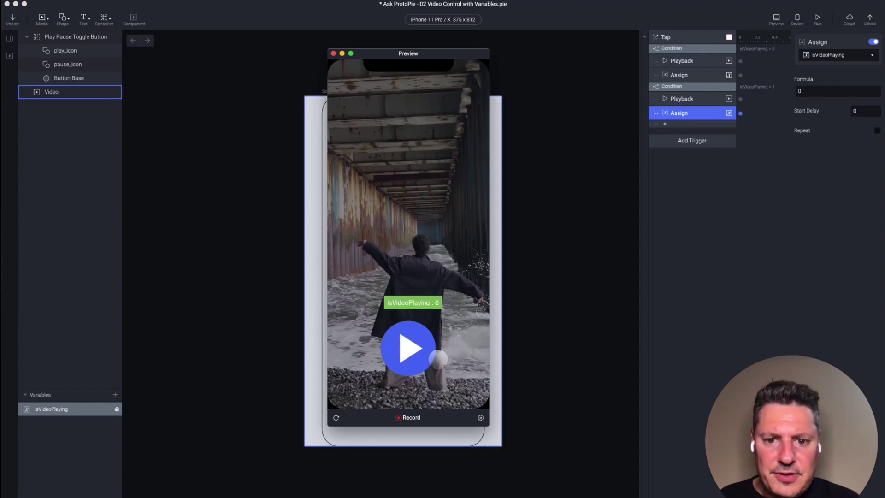
{"action": "left_click", "coordinate": [407, 350]}
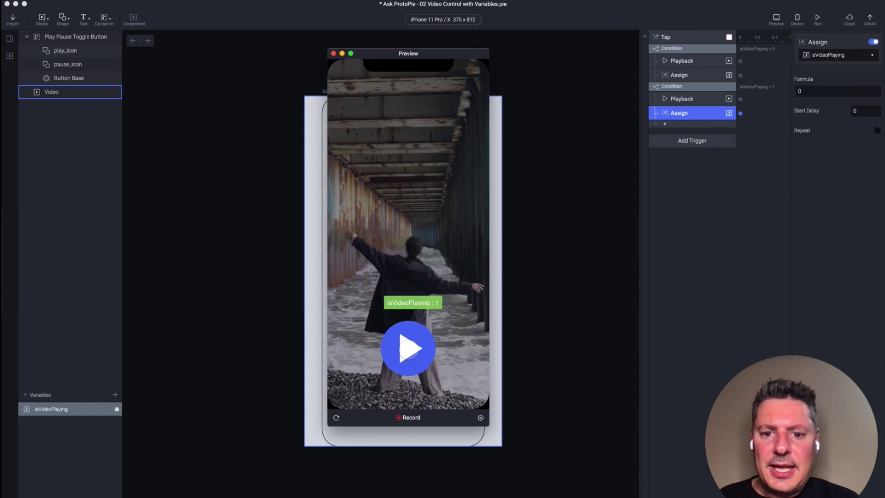
{"action": "left_click", "coordinate": [408, 350]}
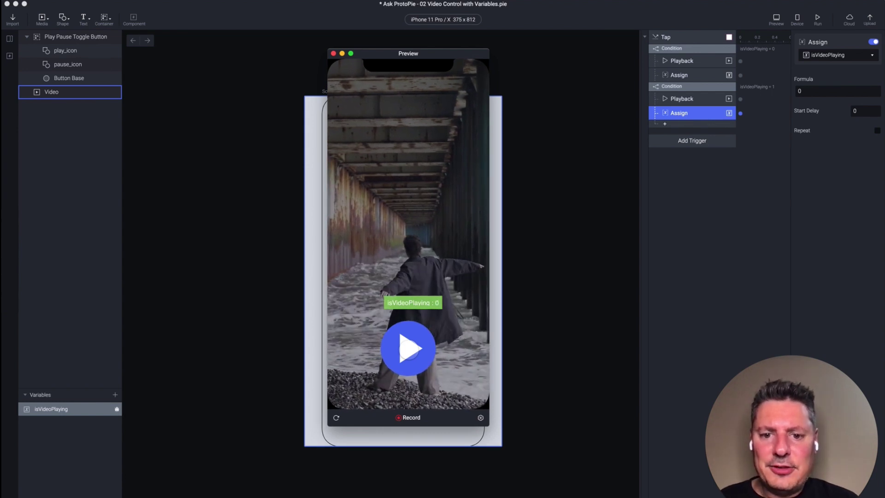
{"action": "left_click", "coordinate": [408, 349]}
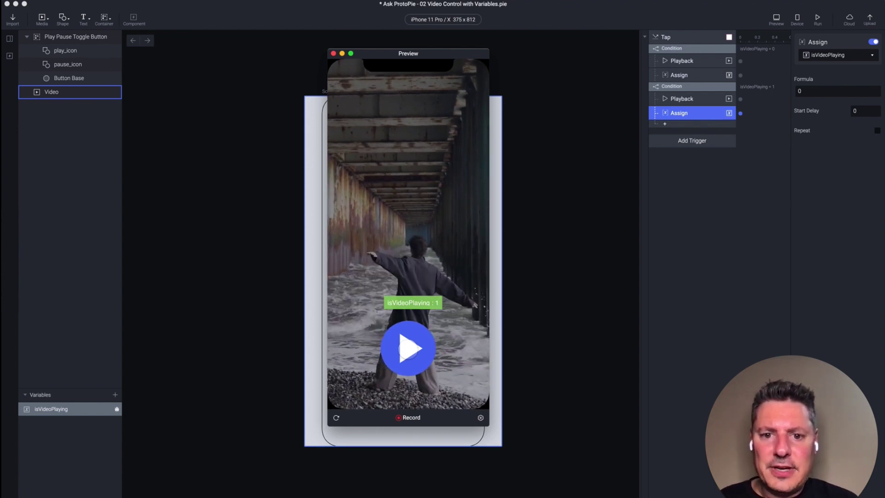
{"action": "left_click", "coordinate": [408, 349]}
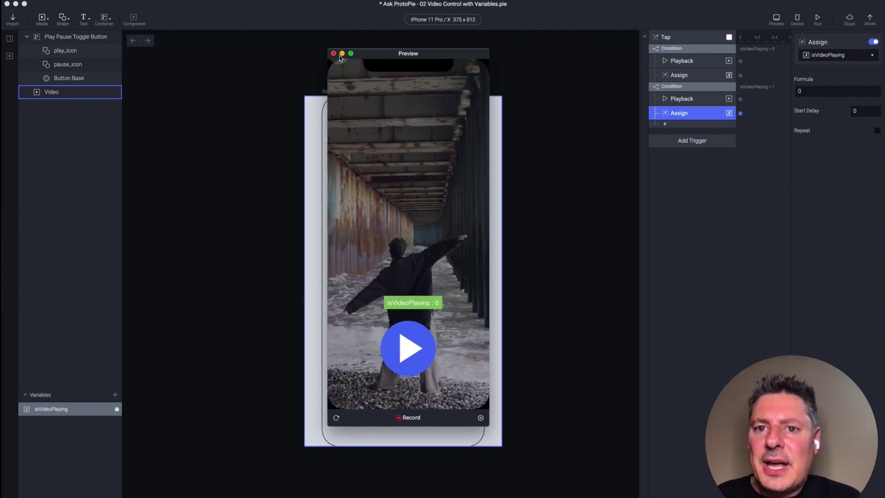
{"action": "left_click", "coordinate": [333, 53]}
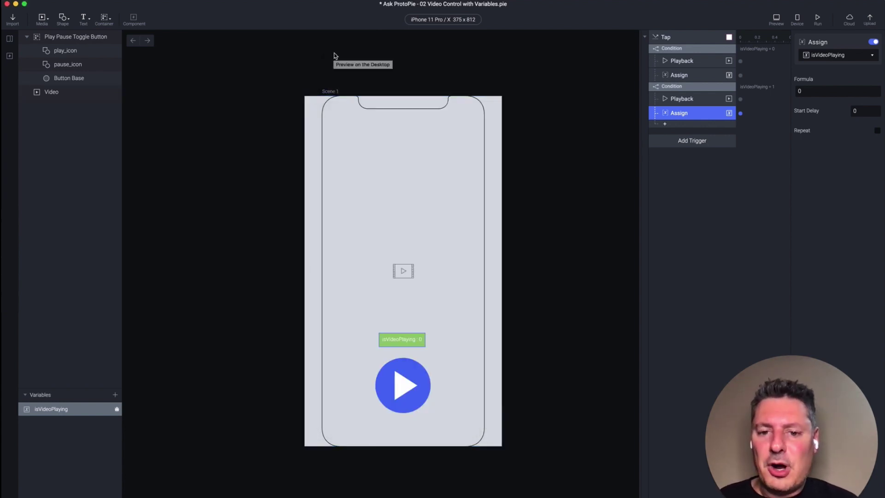
Inspect the properties of the Play Pause Toggle Button container and its play_icon and pause_icon layers, and clear the selection
{"action": "left_click", "coordinate": [71, 37]}
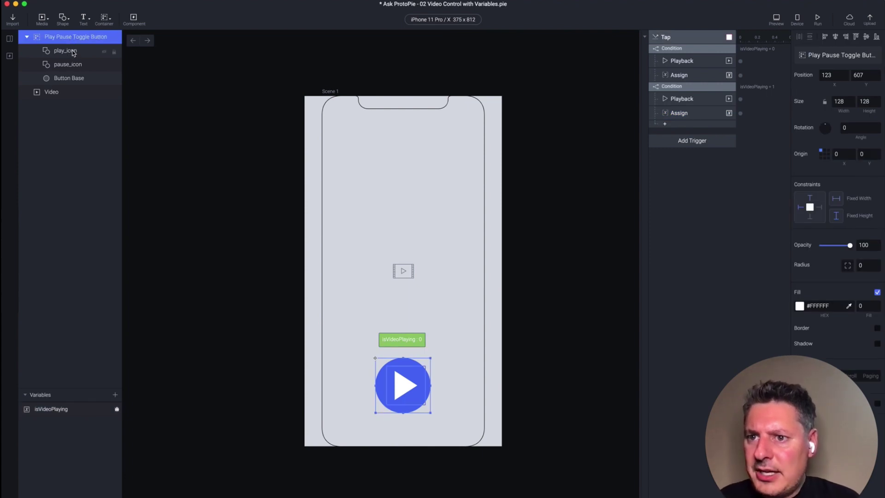
{"action": "left_click", "coordinate": [73, 52]}
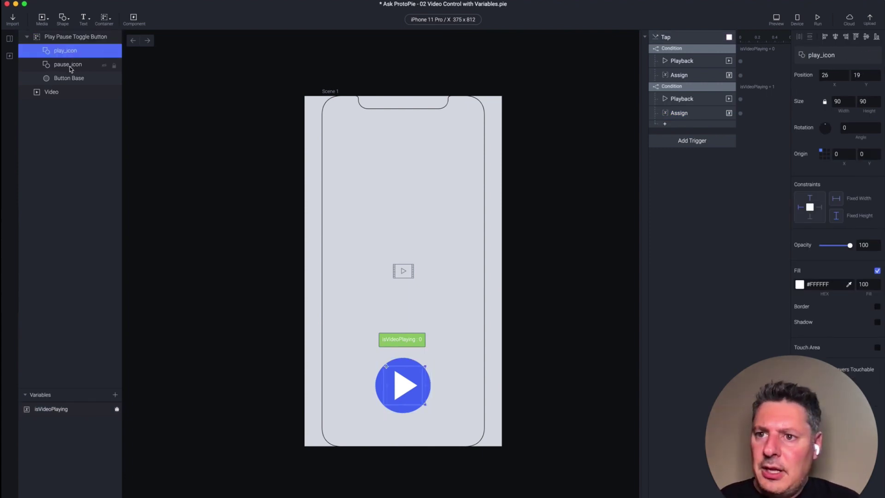
{"action": "left_click", "coordinate": [72, 65]}
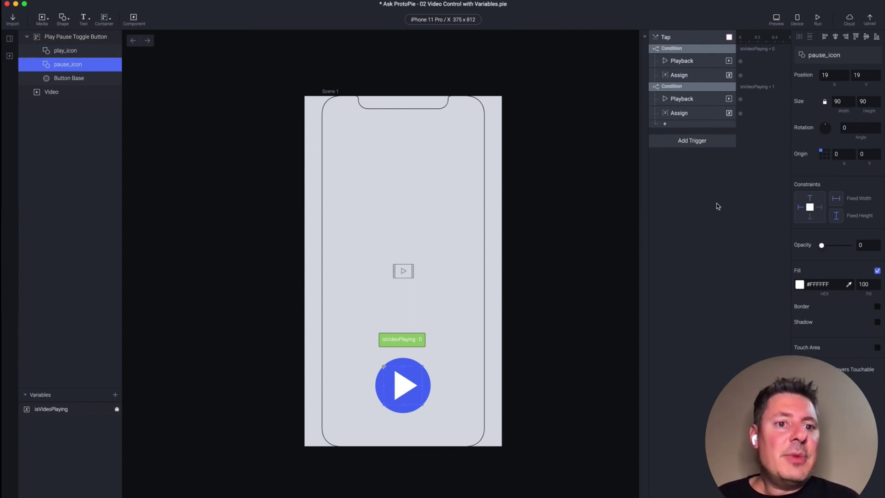
{"action": "key", "text": "Escape"}
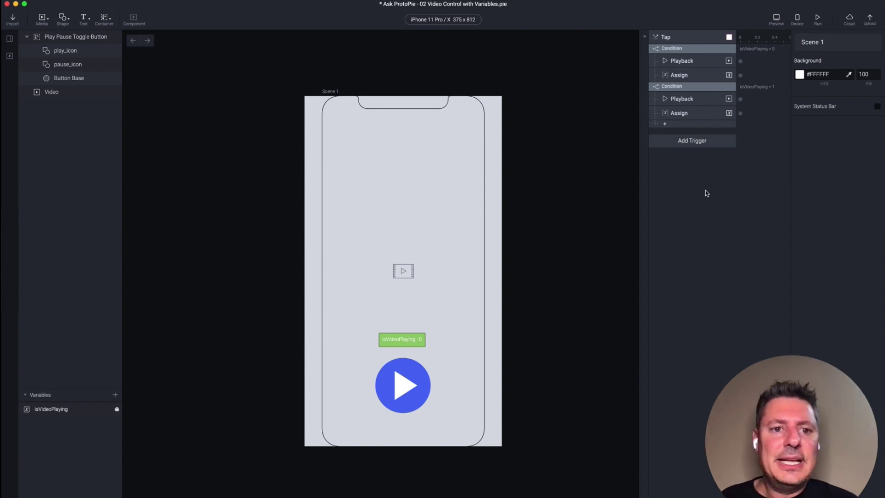
Add a Detect trigger that monitors the isVideoPlaying variable
{"action": "left_click", "coordinate": [689, 144]}
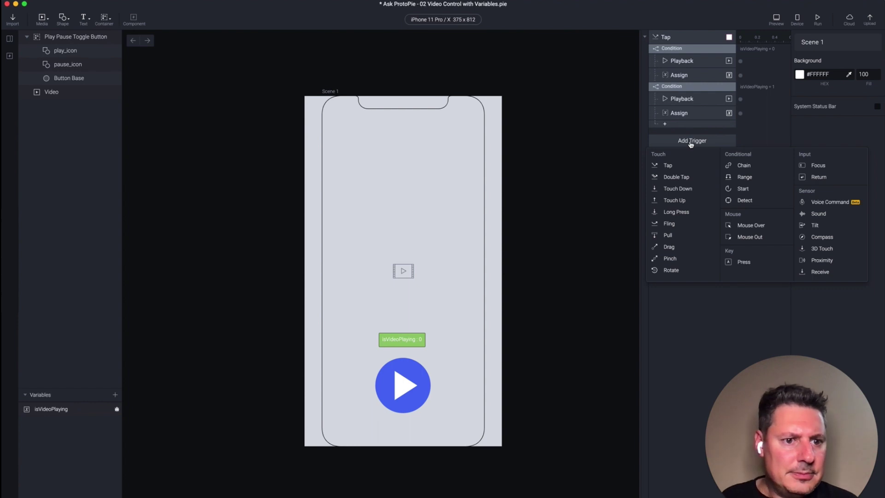
{"action": "left_click", "coordinate": [745, 200]}
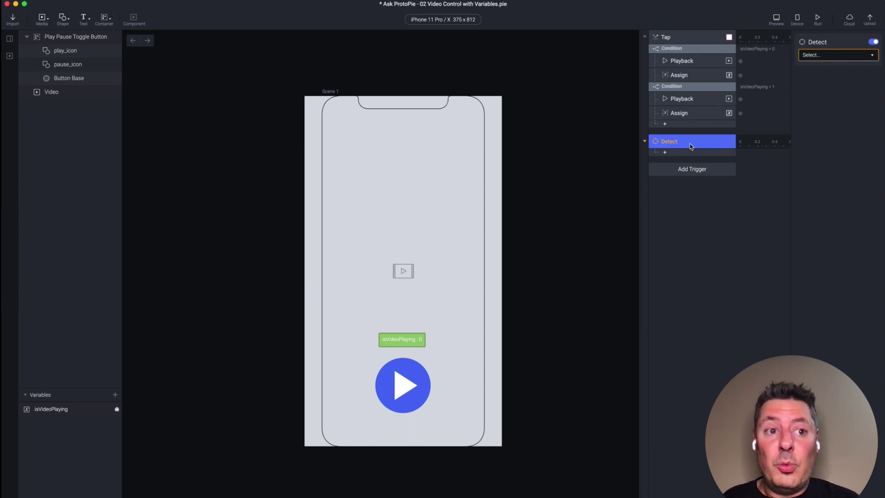
{"action": "left_click", "coordinate": [830, 56]}
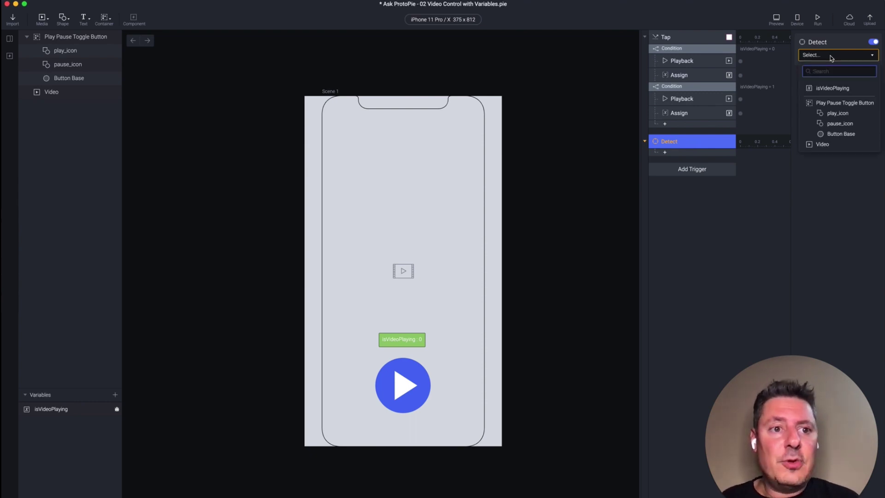
{"action": "left_click", "coordinate": [833, 89]}
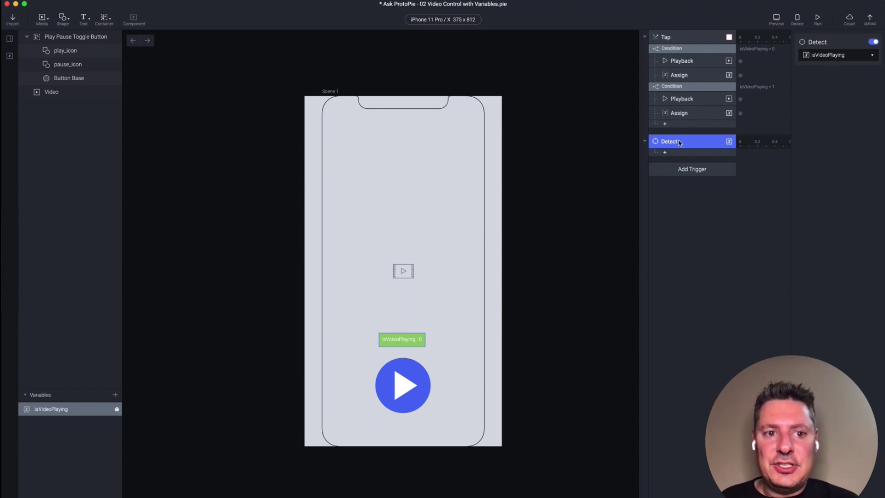
Compare the formulas of the two Assign responses under the Tap trigger's conditions
{"action": "left_click", "coordinate": [693, 77]}
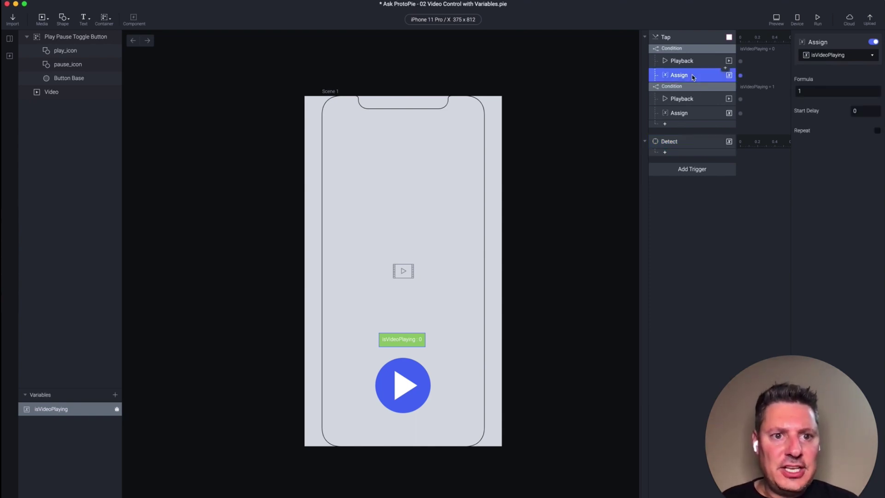
{"action": "left_click", "coordinate": [687, 114]}
{"action": "left_click", "coordinate": [700, 76]}
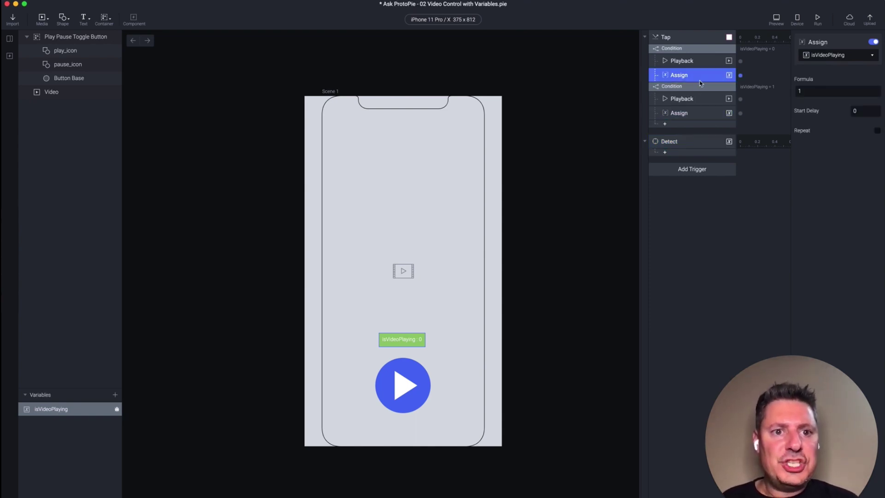
{"action": "left_click", "coordinate": [696, 115]}
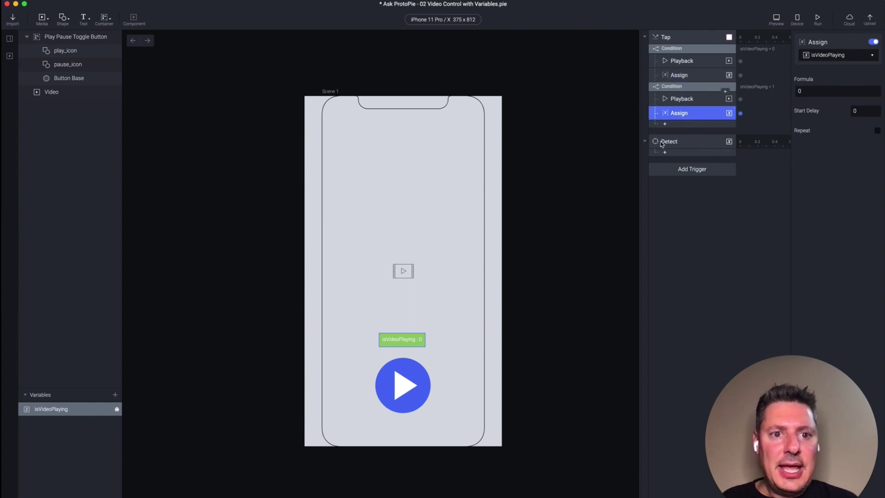
Add a condition under the Detect trigger that checks whether isVideoPlaying equals 1
{"action": "left_click", "coordinate": [677, 144]}
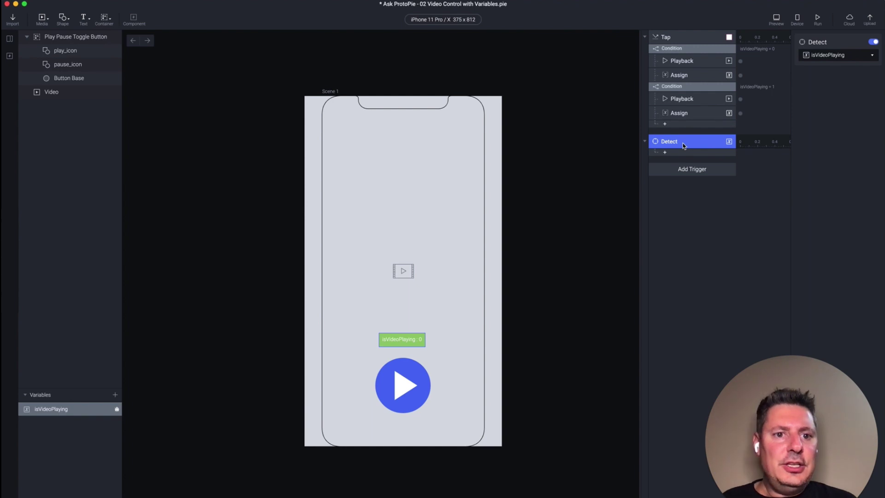
{"action": "left_click", "coordinate": [686, 153]}
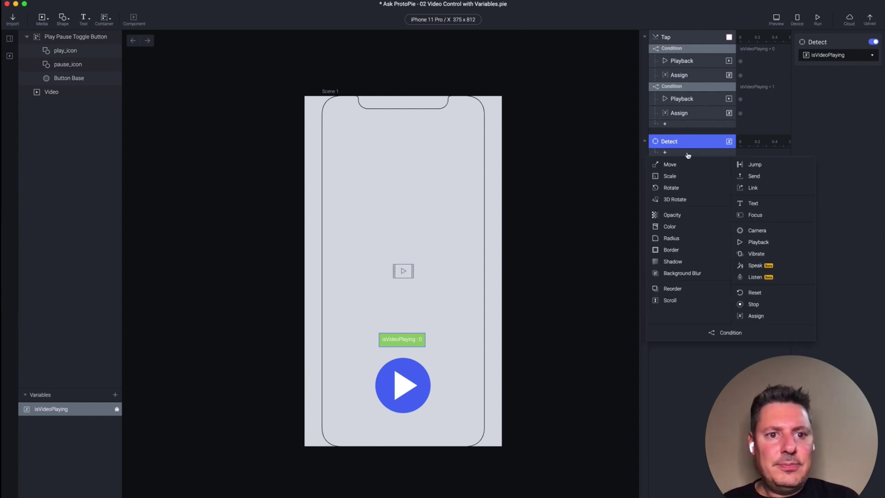
{"action": "left_click", "coordinate": [727, 332]}
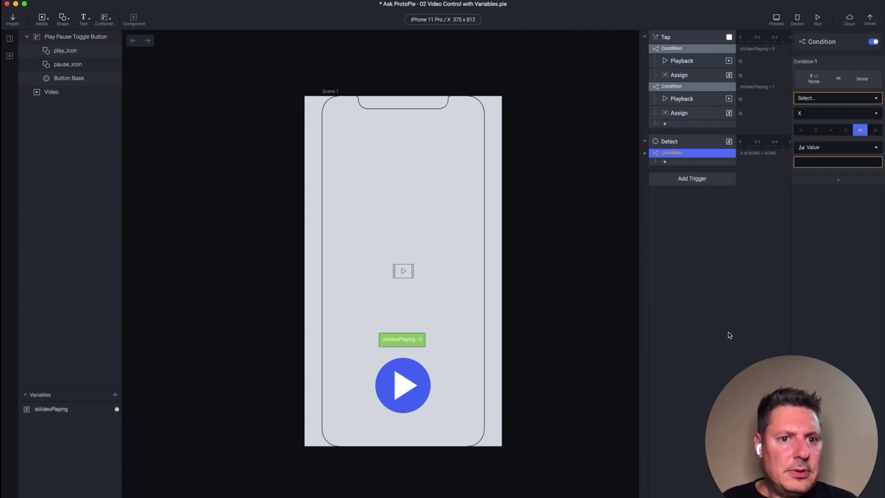
{"action": "left_click", "coordinate": [823, 99]}
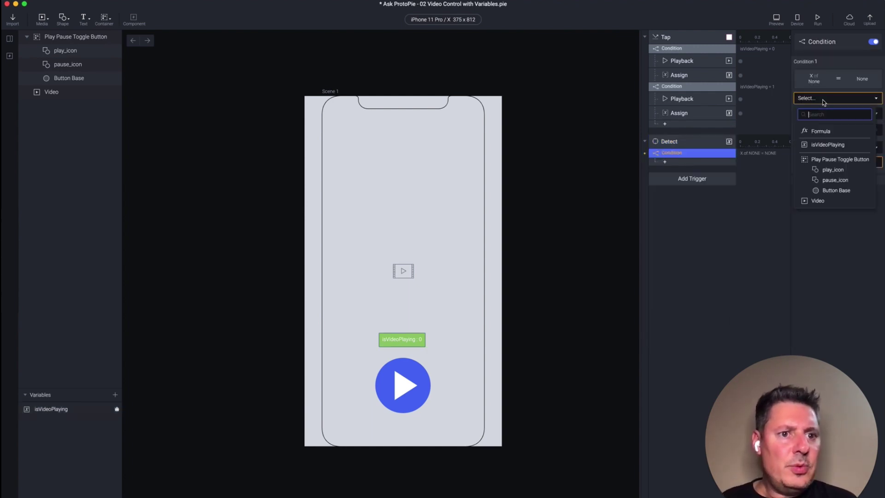
{"action": "left_click", "coordinate": [827, 144]}
{"action": "left_click", "coordinate": [819, 148]}
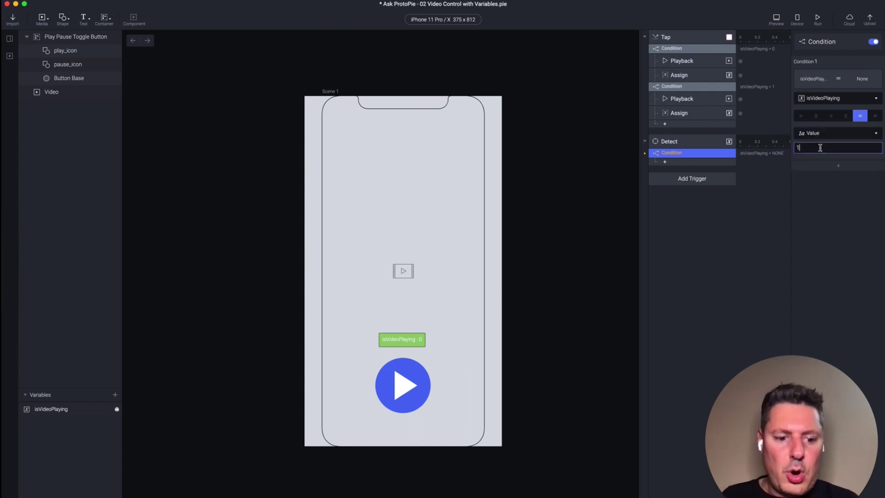
{"action": "key", "text": "Return"}
Add an Opacity response for play_icon to the Detect condition, with opacity 0 and duration 0
{"action": "left_click", "coordinate": [702, 163]}
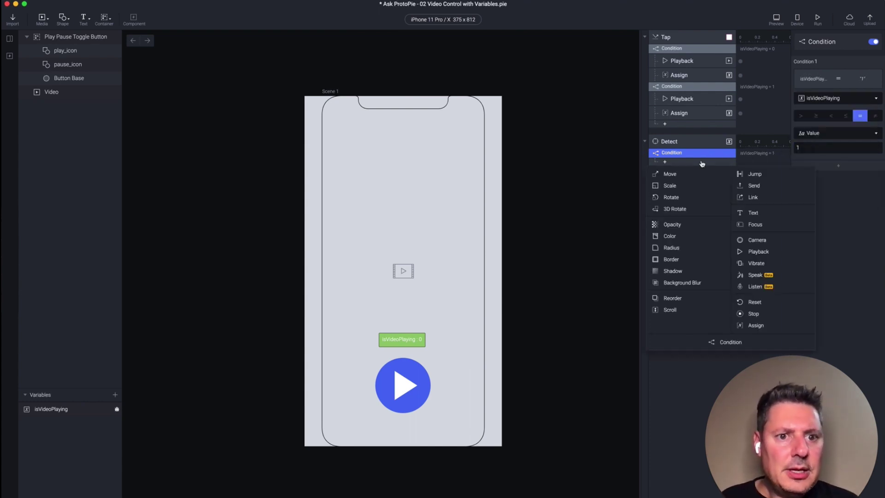
{"action": "left_click", "coordinate": [677, 224]}
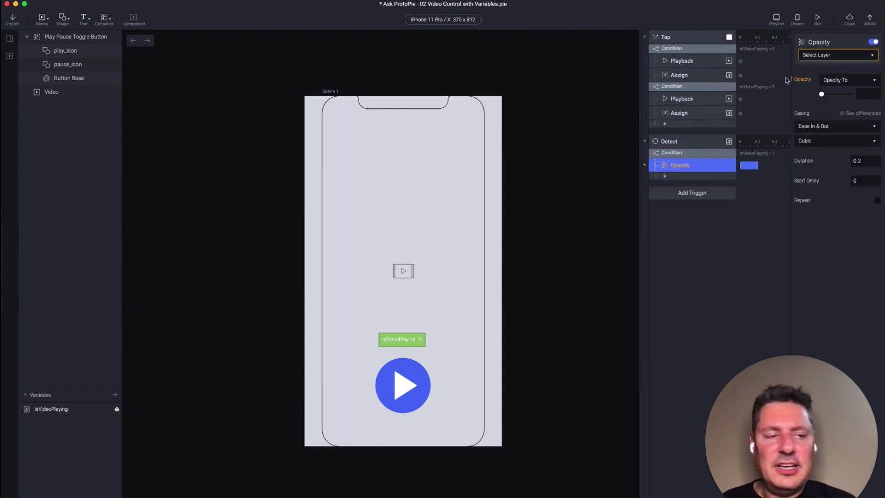
{"action": "left_click", "coordinate": [816, 55]}
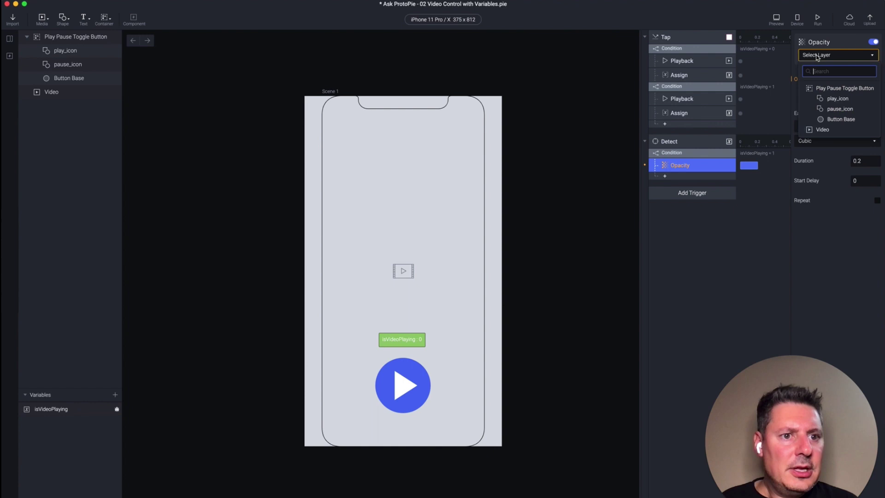
{"action": "left_click", "coordinate": [839, 98]}
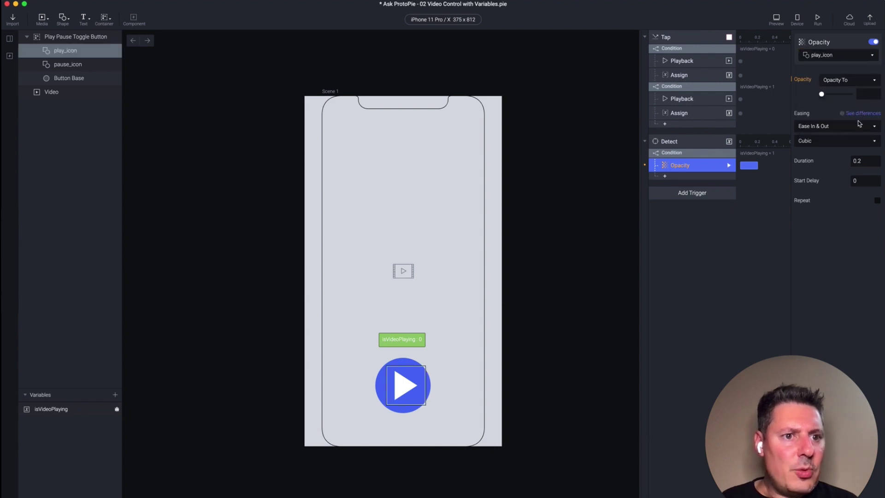
{"action": "left_click", "coordinate": [861, 93]}
{"action": "type", "text": "0"}
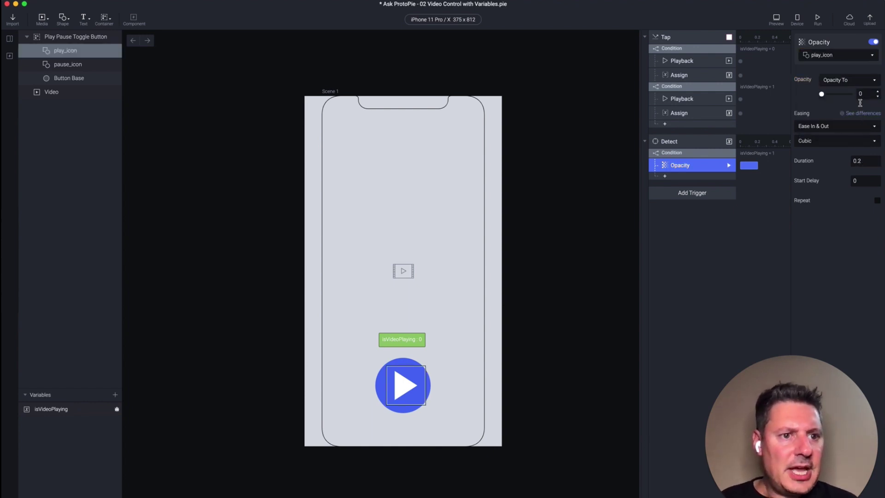
{"action": "left_click", "coordinate": [862, 159]}
{"action": "type", "text": "0"}
{"action": "key", "text": "Return"}
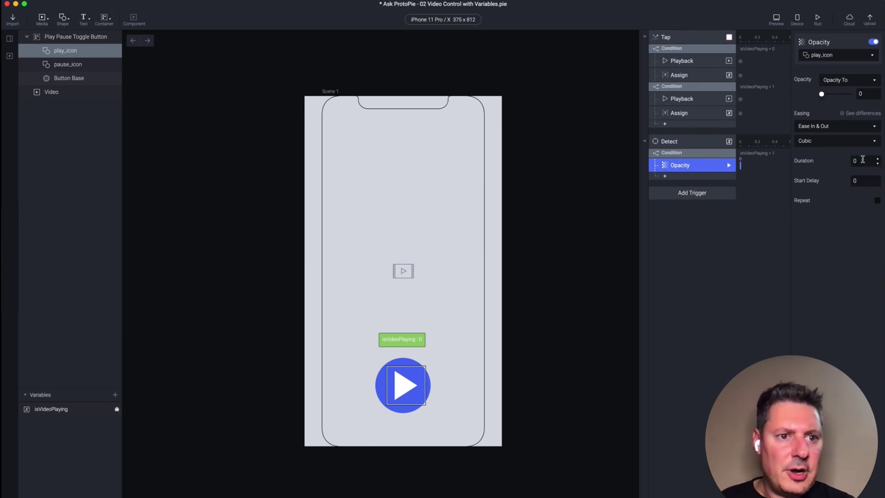
Add a second Opacity response to the Detect condition for pause_icon, with opacity 100 and duration 0, and clear the selection
{"action": "left_click", "coordinate": [680, 177]}
{"action": "left_click", "coordinate": [672, 238]}
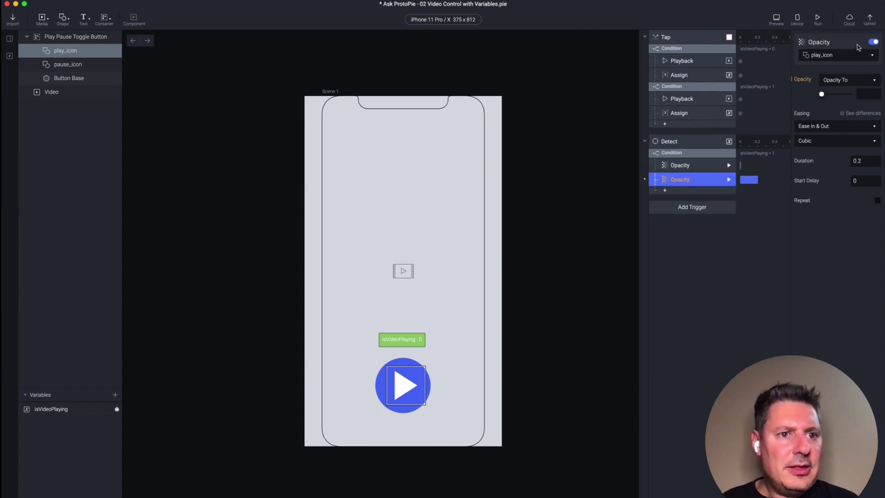
{"action": "left_click", "coordinate": [831, 56]}
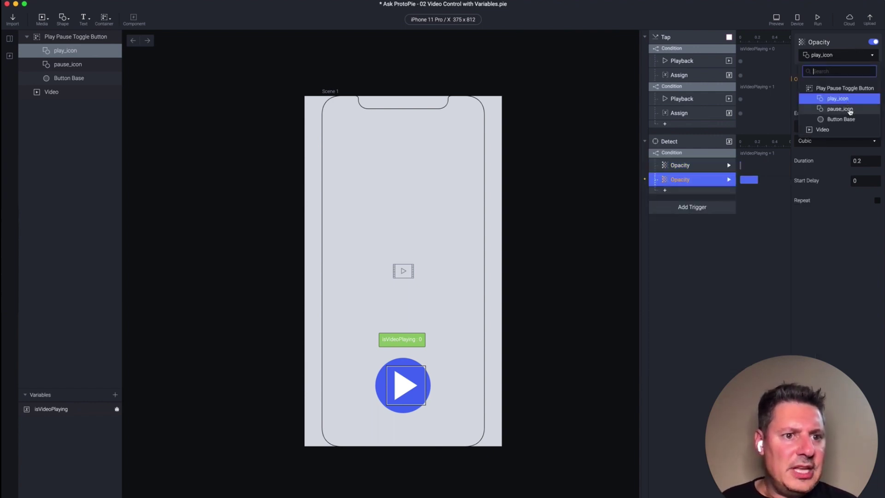
{"action": "left_click", "coordinate": [850, 110]}
{"action": "left_click", "coordinate": [861, 93]}
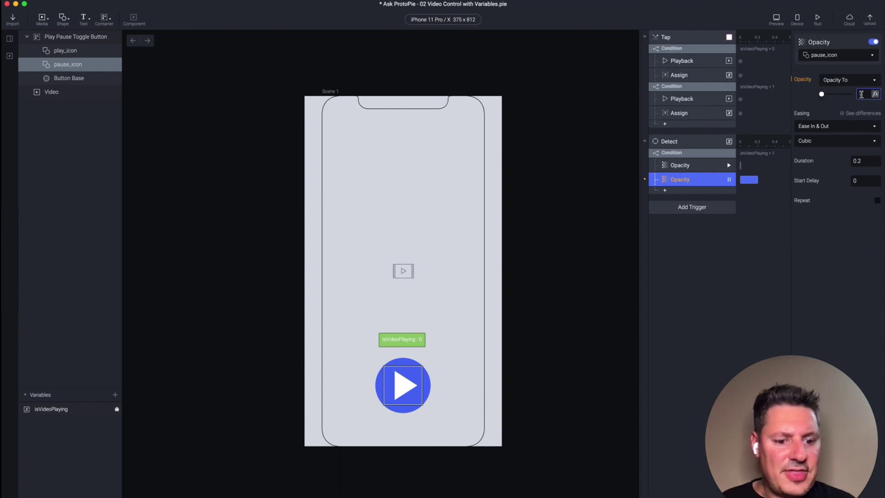
{"action": "type", "text": "100"}
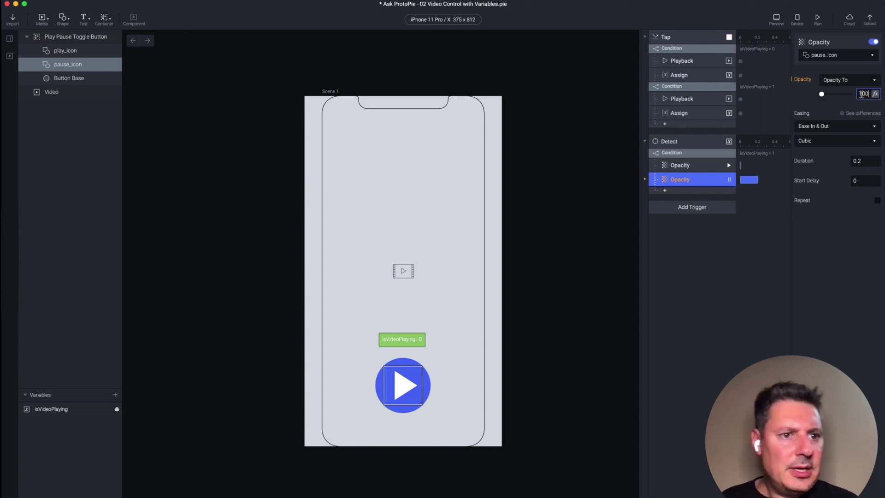
{"action": "left_click", "coordinate": [859, 161]}
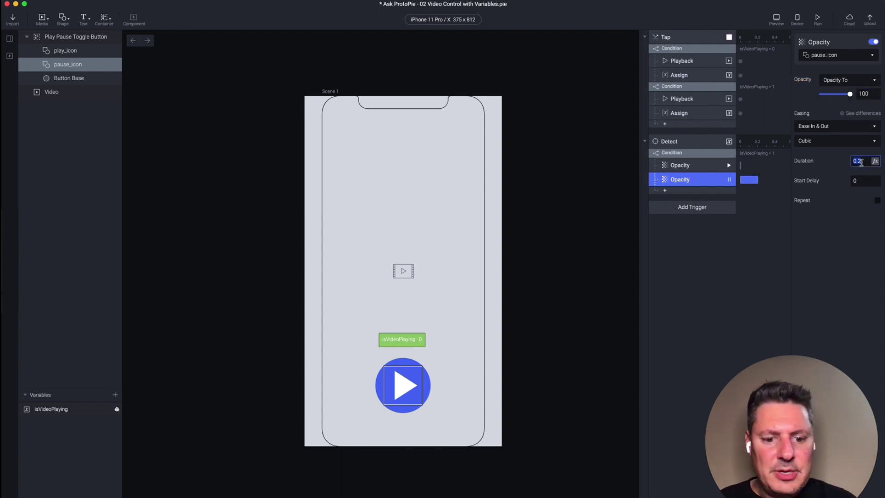
{"action": "type", "text": "0"}
{"action": "key", "text": "Return"}
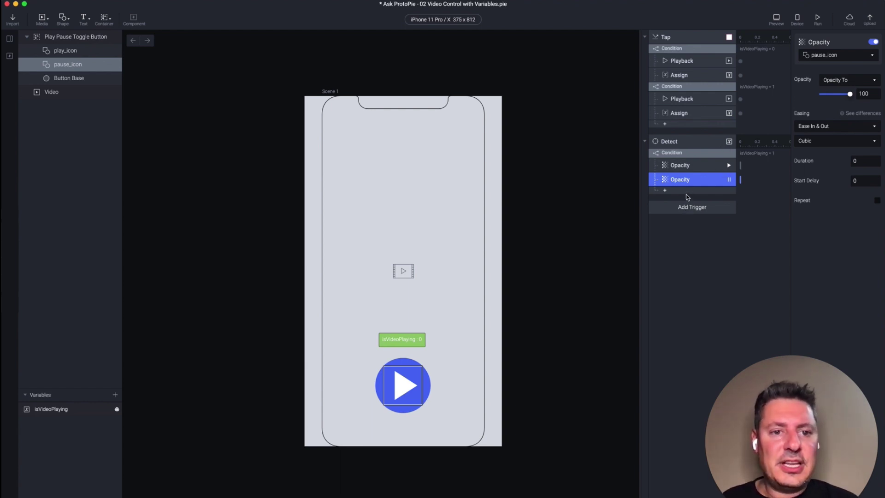
{"action": "left_click", "coordinate": [695, 238]}
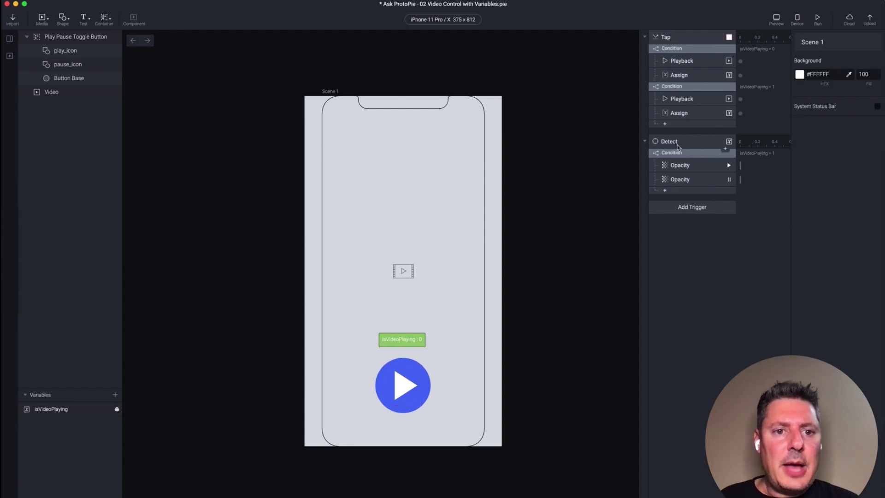
Duplicate the Detect trigger's condition with its responses and set the copy's isVideoPlaying comparison value to 0
{"action": "left_click", "coordinate": [680, 155]}
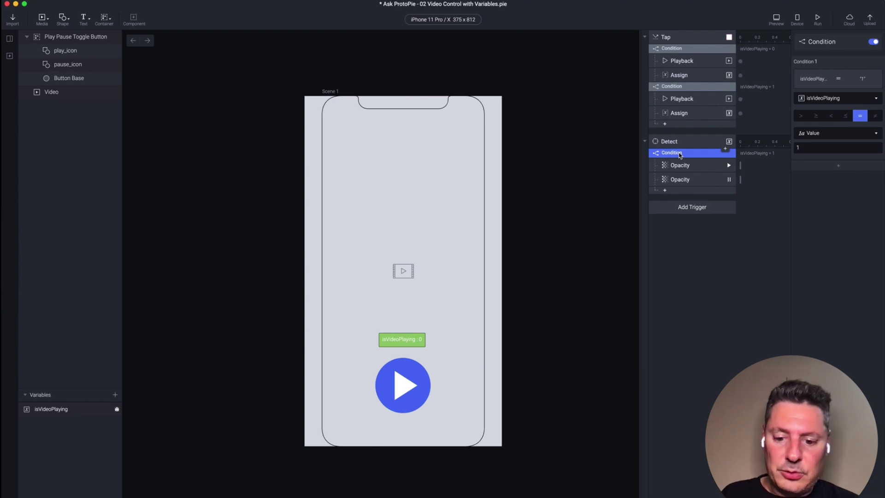
{"action": "key", "text": "super+d"}
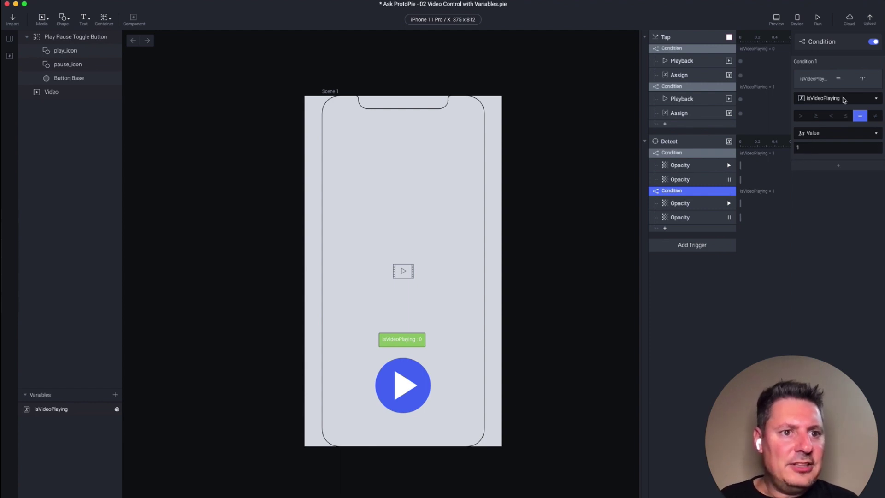
{"action": "left_click", "coordinate": [812, 148]}
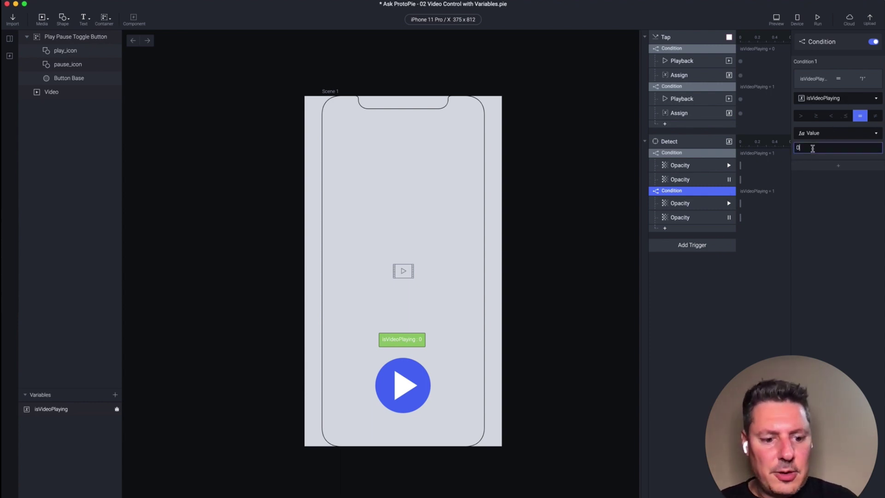
In the duplicated condition, set the play_icon opacity to 100 and the pause_icon opacity to 0
{"action": "left_click", "coordinate": [708, 205]}
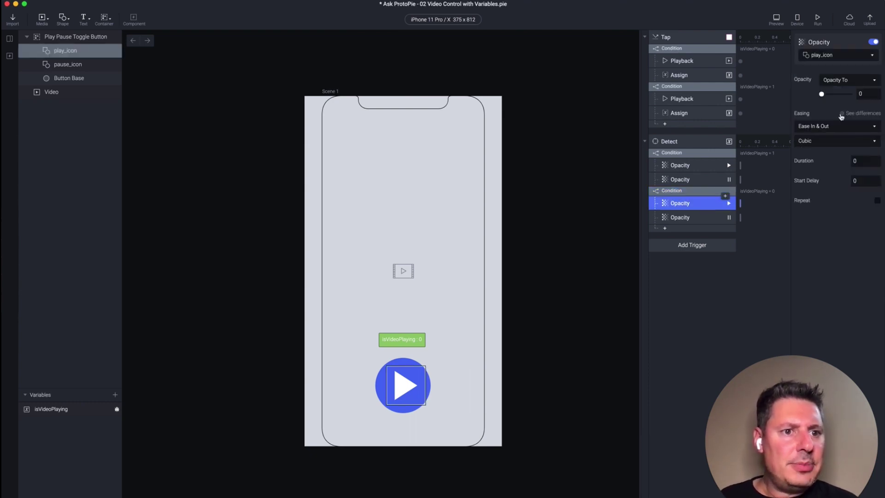
{"action": "left_click", "coordinate": [862, 94]}
{"action": "type", "text": "10"}
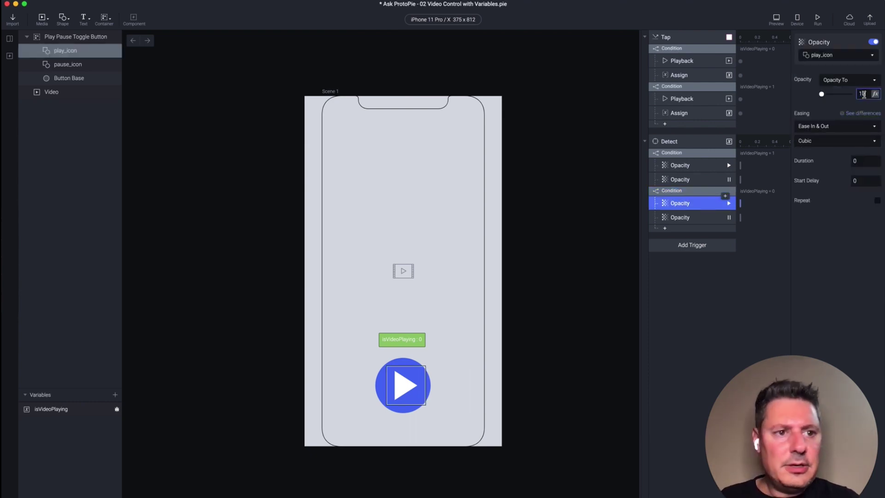
{"action": "type", "text": "0"}
{"action": "left_click", "coordinate": [685, 217]}
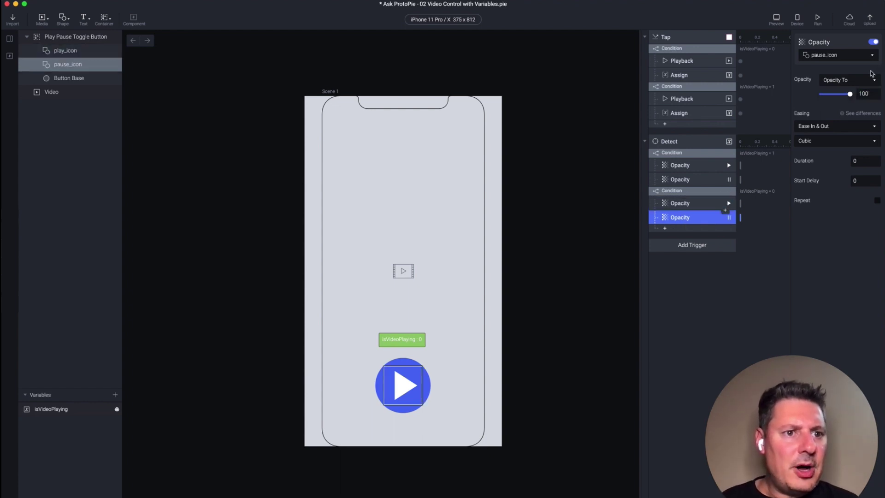
{"action": "left_click", "coordinate": [861, 94]}
{"action": "type", "text": "0"}
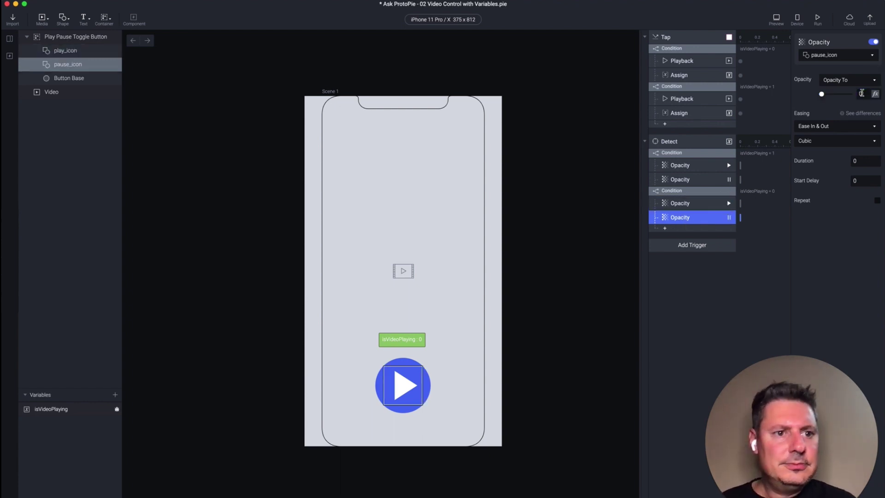
Preview the prototype, test the icon switching by playing and pausing the video twice, and close the preview
{"action": "left_click", "coordinate": [776, 18]}
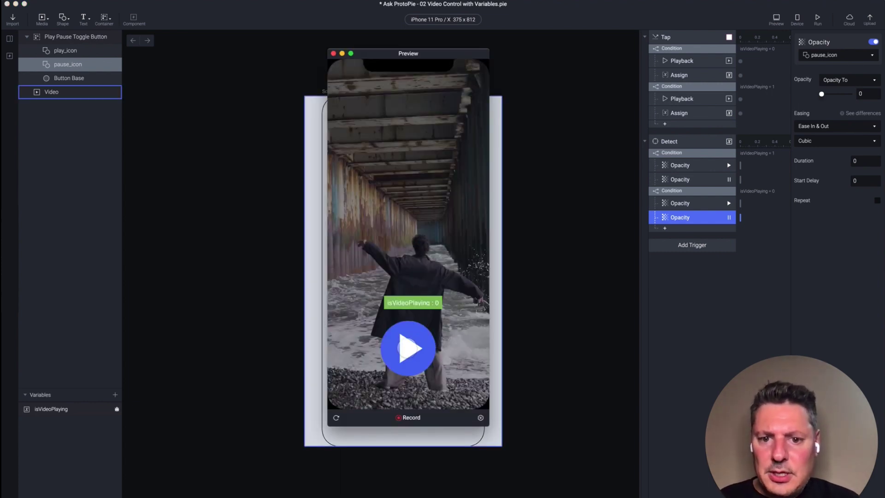
{"action": "left_click", "coordinate": [405, 347]}
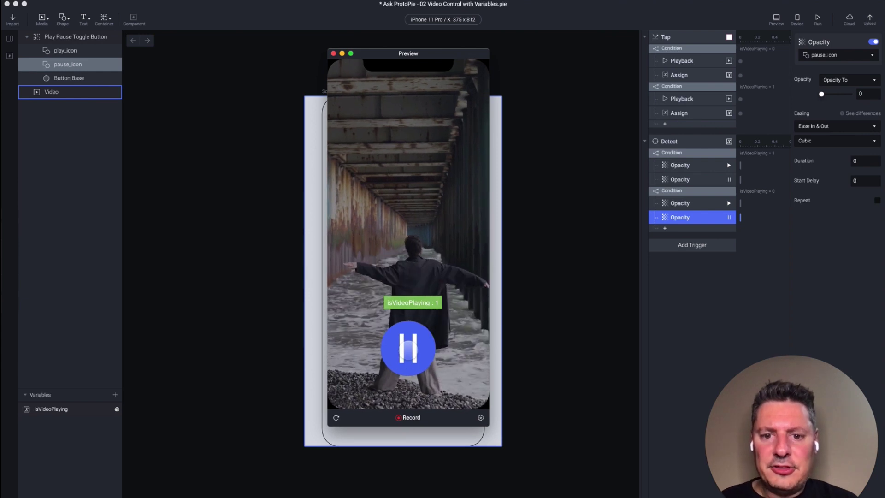
{"action": "left_click", "coordinate": [408, 350]}
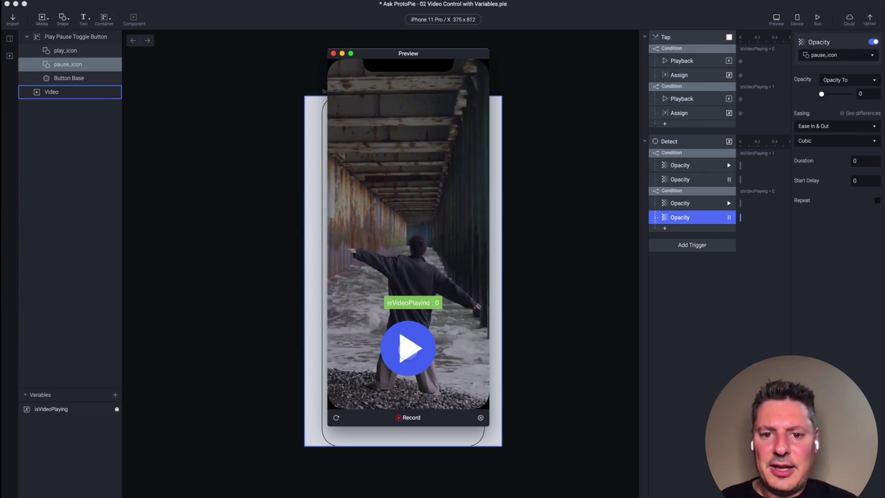
{"action": "left_click", "coordinate": [407, 348]}
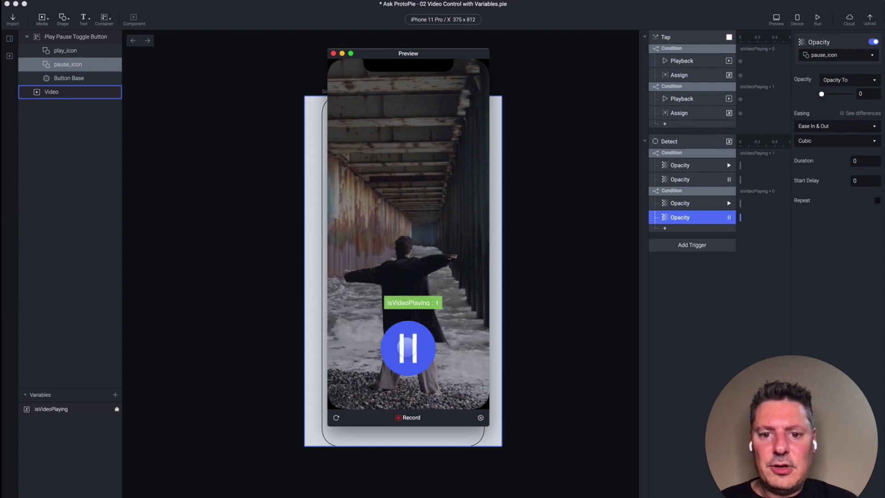
{"action": "left_click", "coordinate": [408, 349]}
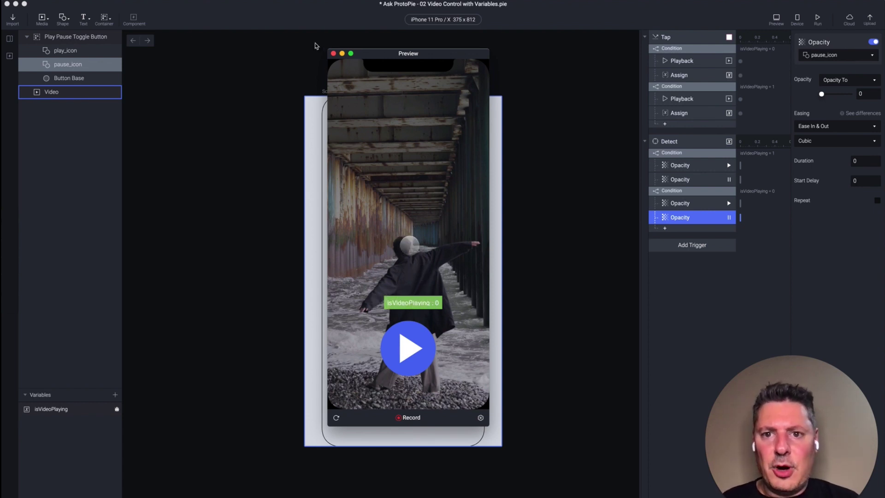
{"action": "left_click", "coordinate": [333, 54]}
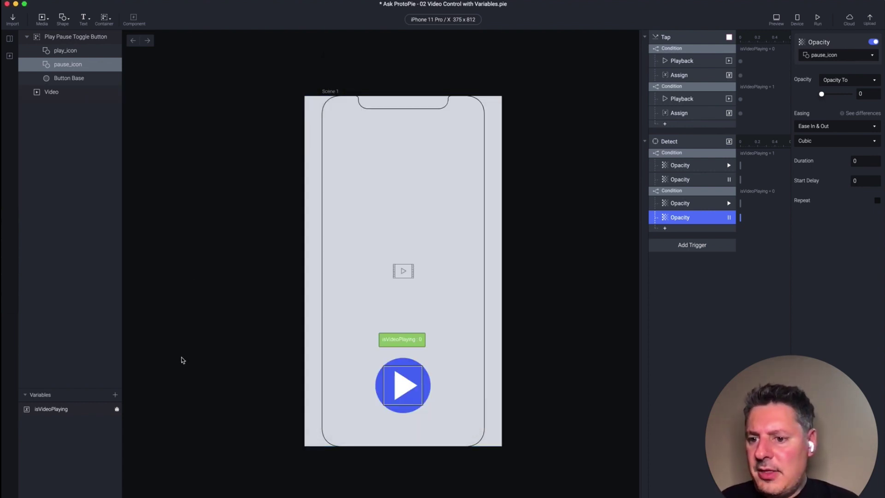
Turn off the on-canvas debug display of the isVideoPlaying variable and test the toggle button again in a preview
{"action": "left_click", "coordinate": [72, 409]}
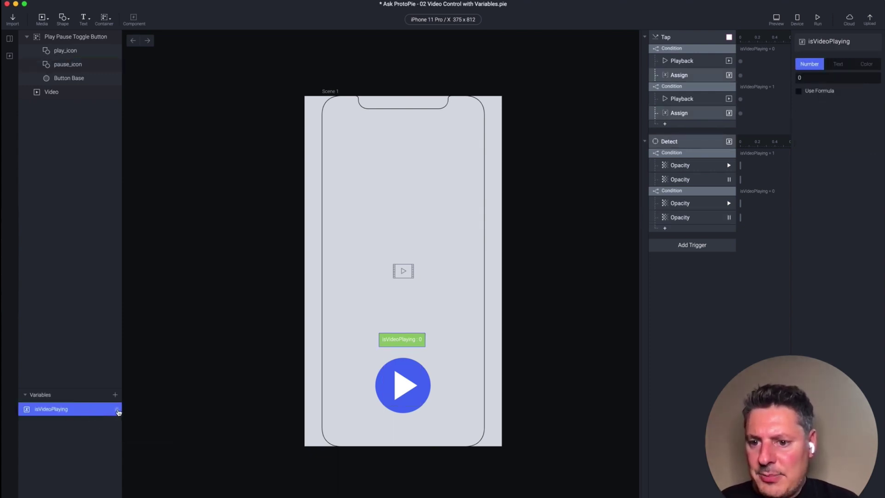
{"action": "left_click", "coordinate": [118, 411]}
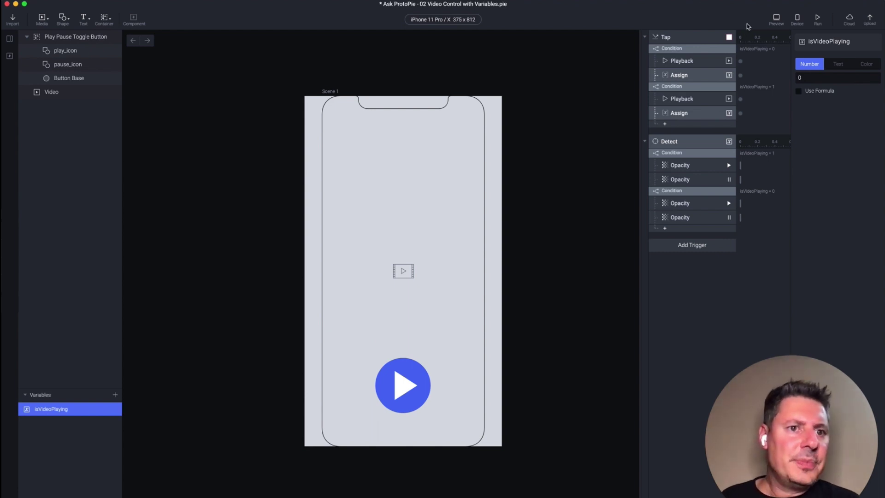
{"action": "left_click", "coordinate": [775, 20]}
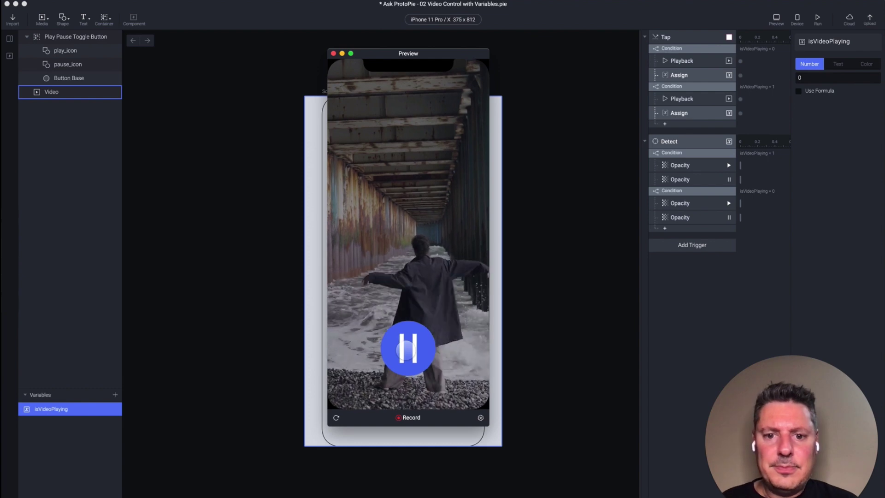
{"action": "left_click", "coordinate": [407, 349]}
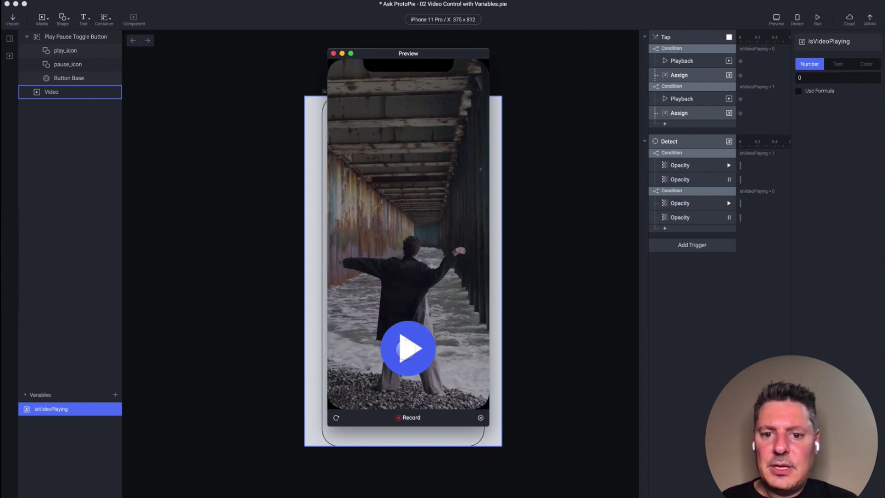
Play and pause the video with the toggle button in the preview, and close the preview
{"action": "left_click", "coordinate": [406, 349]}
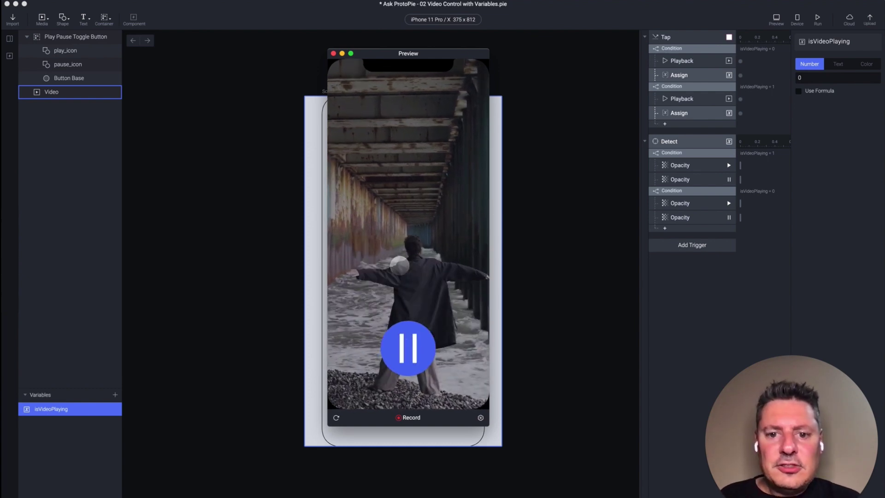
{"action": "left_click", "coordinate": [408, 348]}
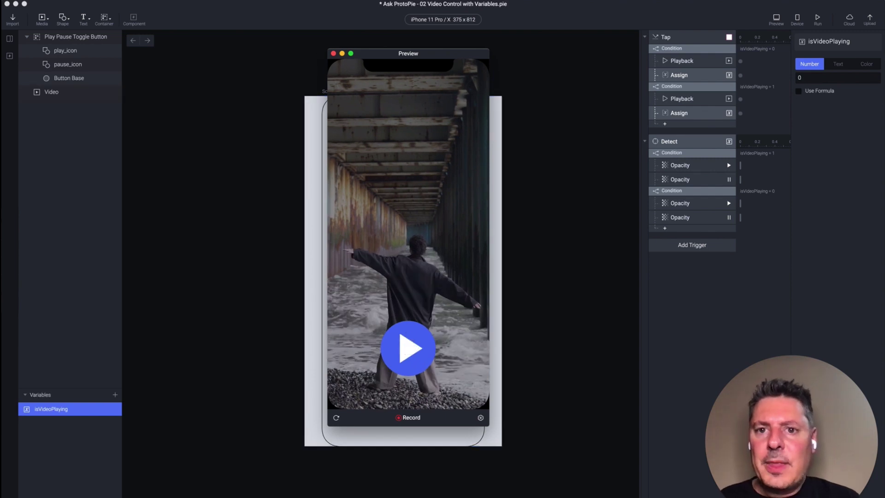
{"action": "left_click", "coordinate": [333, 54]}
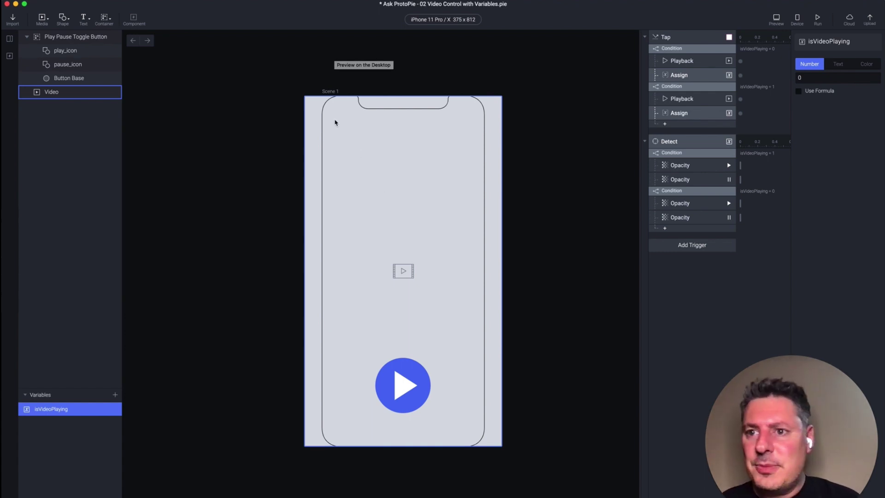
Hide the Play Pause Toggle Button container on the canvas and select the Video layer
{"action": "left_click", "coordinate": [84, 39]}
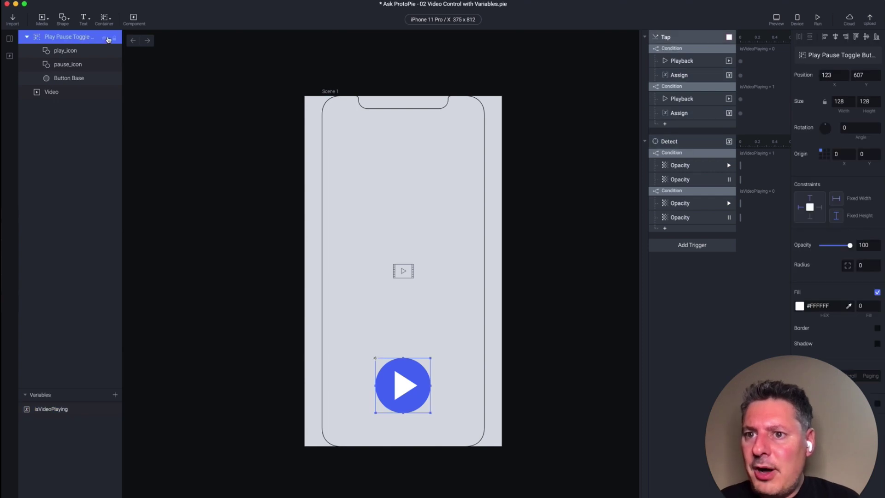
{"action": "left_click", "coordinate": [104, 39]}
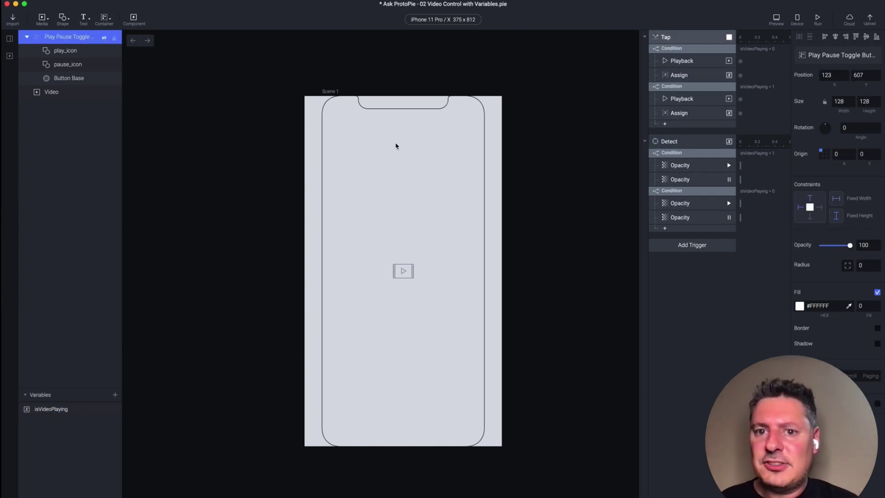
{"action": "left_click", "coordinate": [370, 149]}
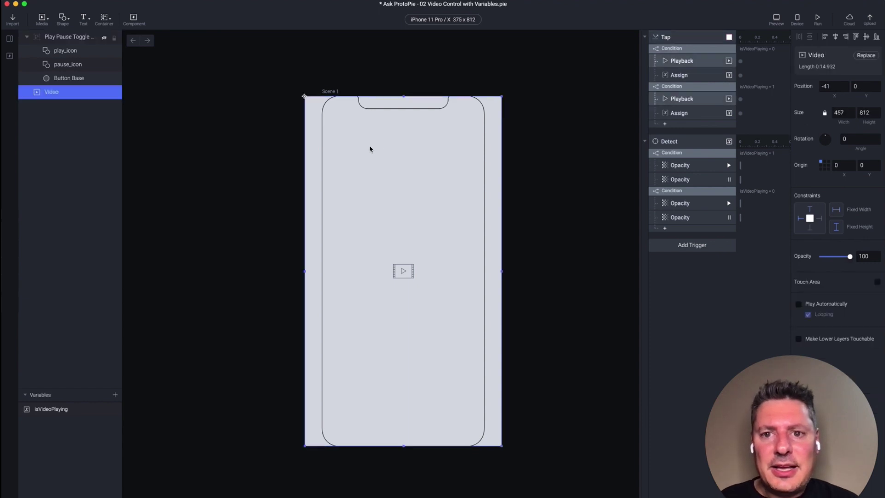
Change the Tap trigger's target layer from the toggle button to Video
{"action": "left_click", "coordinate": [675, 41]}
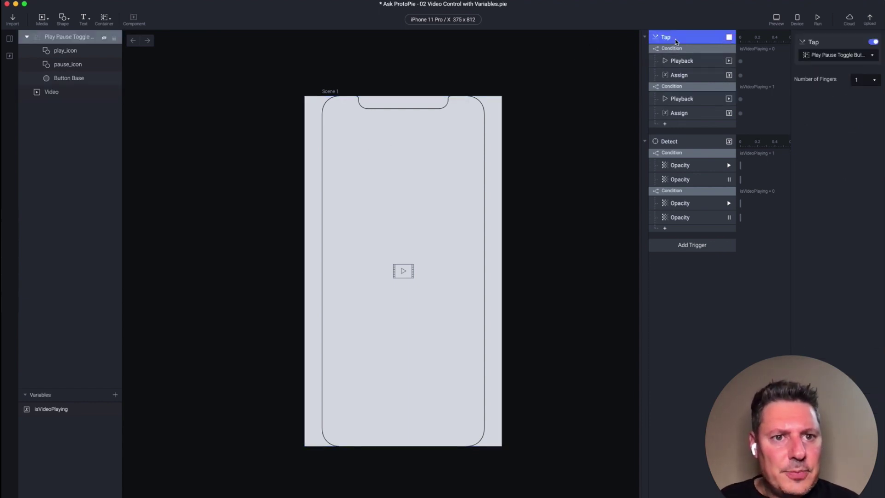
{"action": "left_click", "coordinate": [831, 55]}
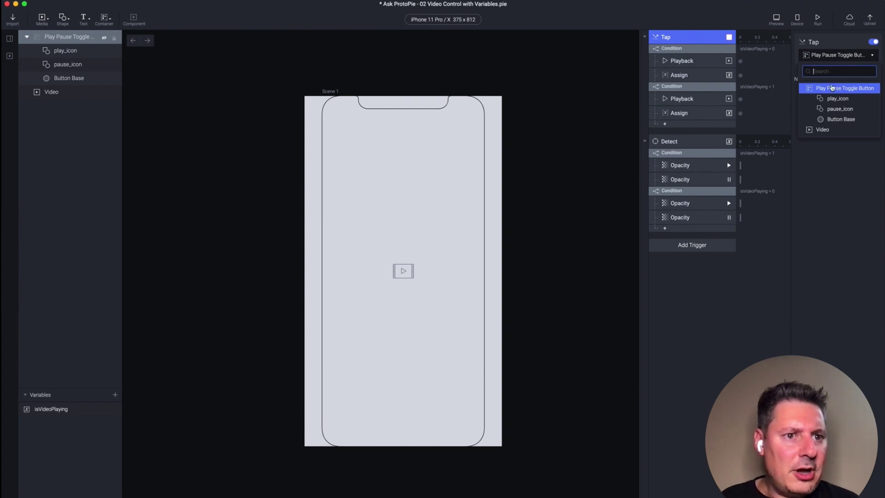
{"action": "left_click", "coordinate": [821, 130]}
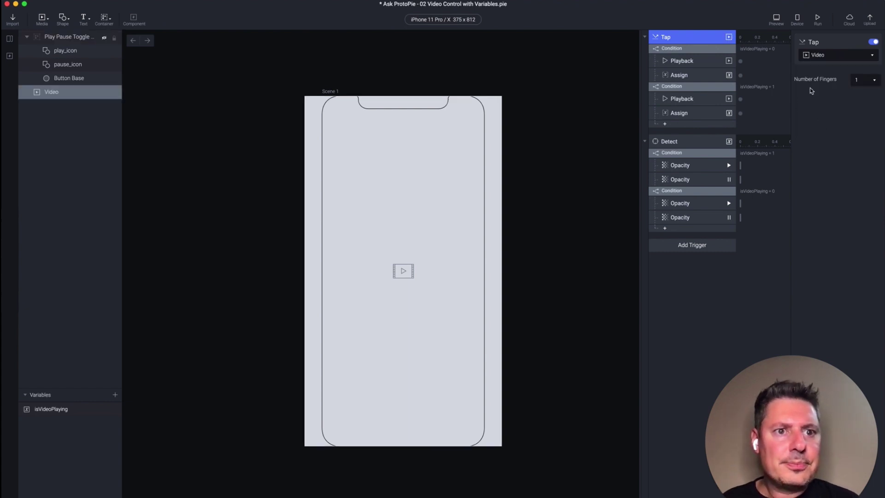
Preview the prototype and tap directly on the video to test the playback control without the button
{"action": "left_click", "coordinate": [776, 18]}
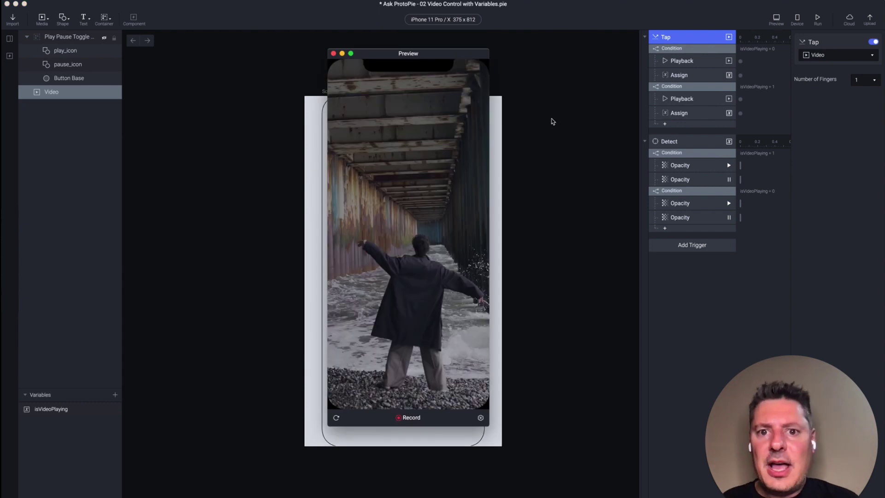
{"action": "left_click", "coordinate": [407, 210]}
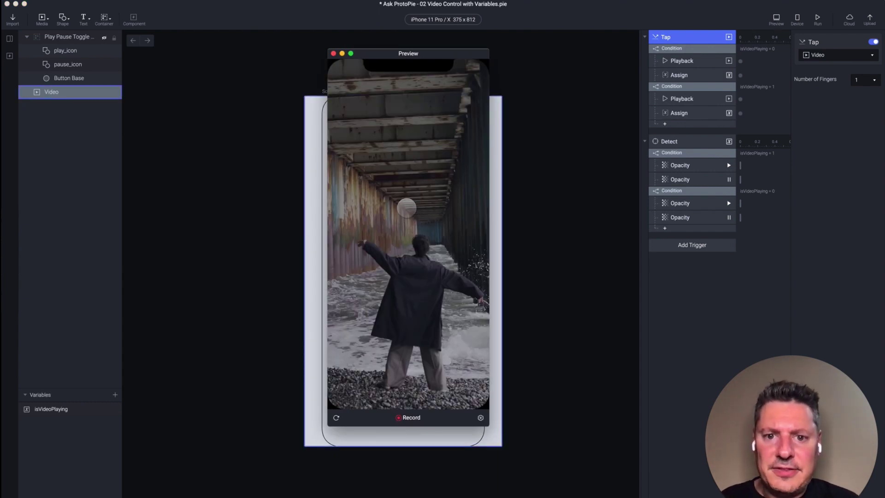